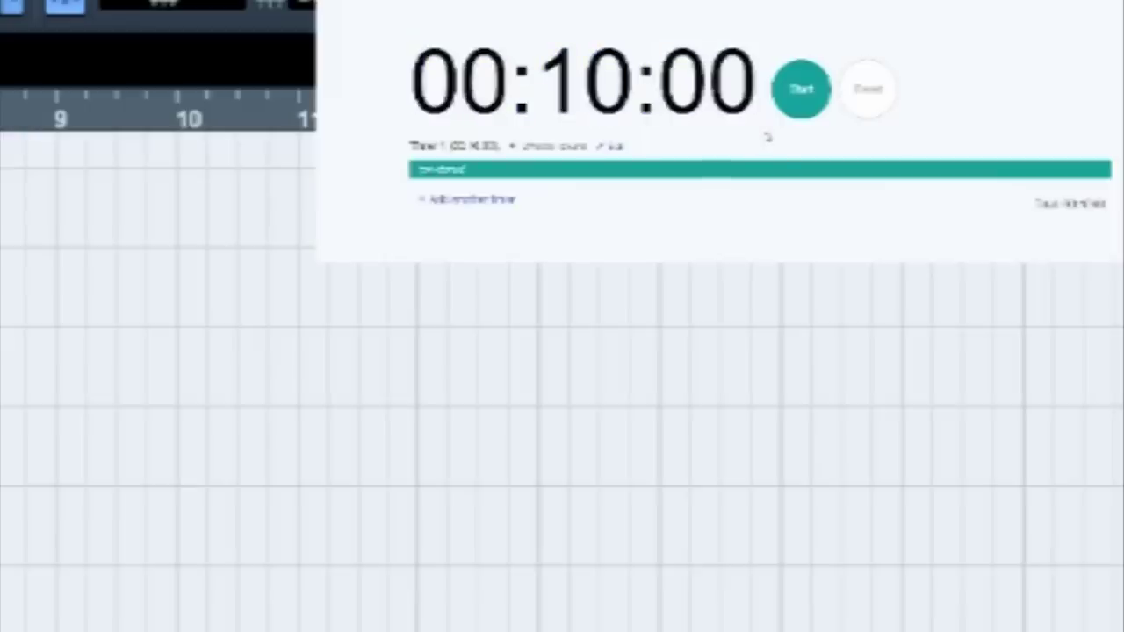
Start the ten-minute countdown, then create a four-bar Drumbly part at bar 1 in Cubase and open it for note editing.
left_click(800, 92)
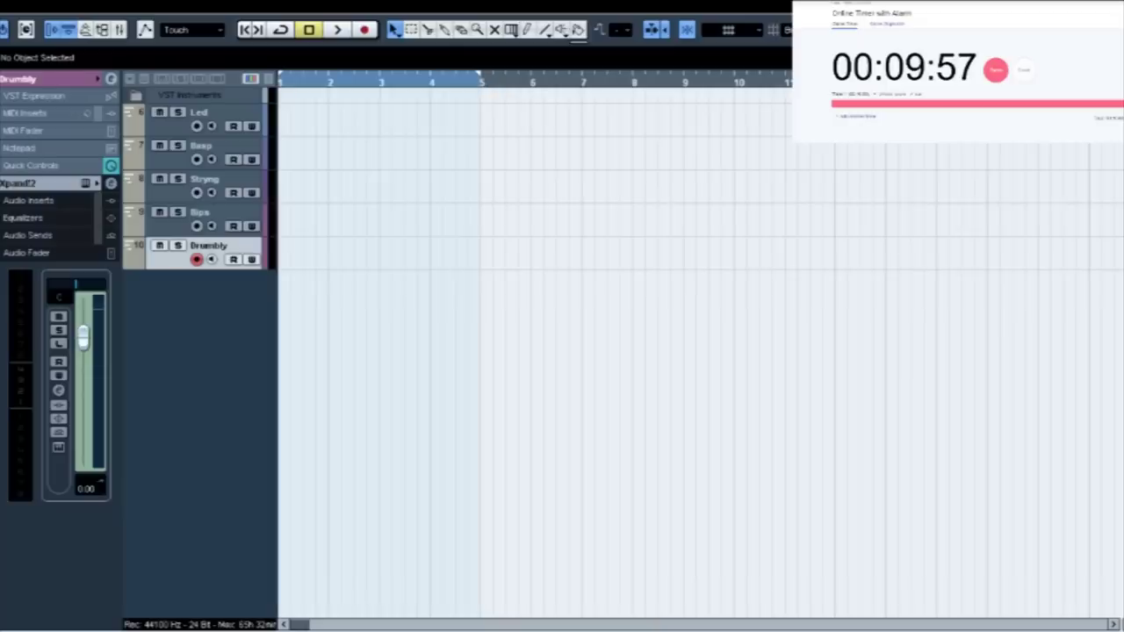
double_click(378, 248)
double_click(378, 249)
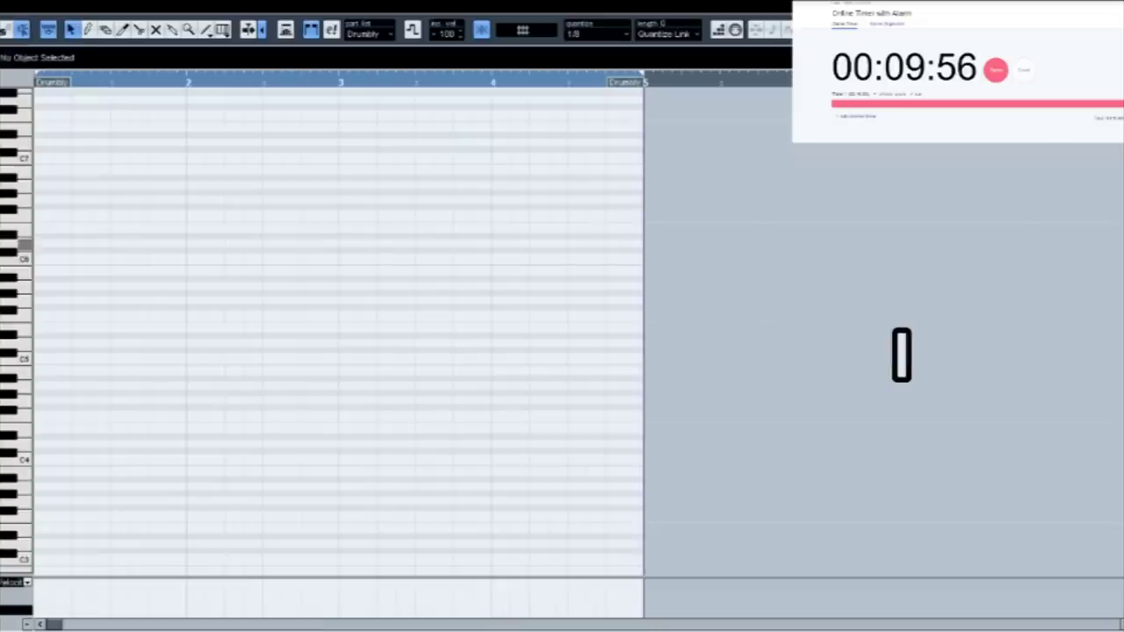
Draw the opening Drumbly pattern in bar 1 with eighth notes on C1 and D1 alternating with a higher drum note.
scroll(339, 332, "down", 5)
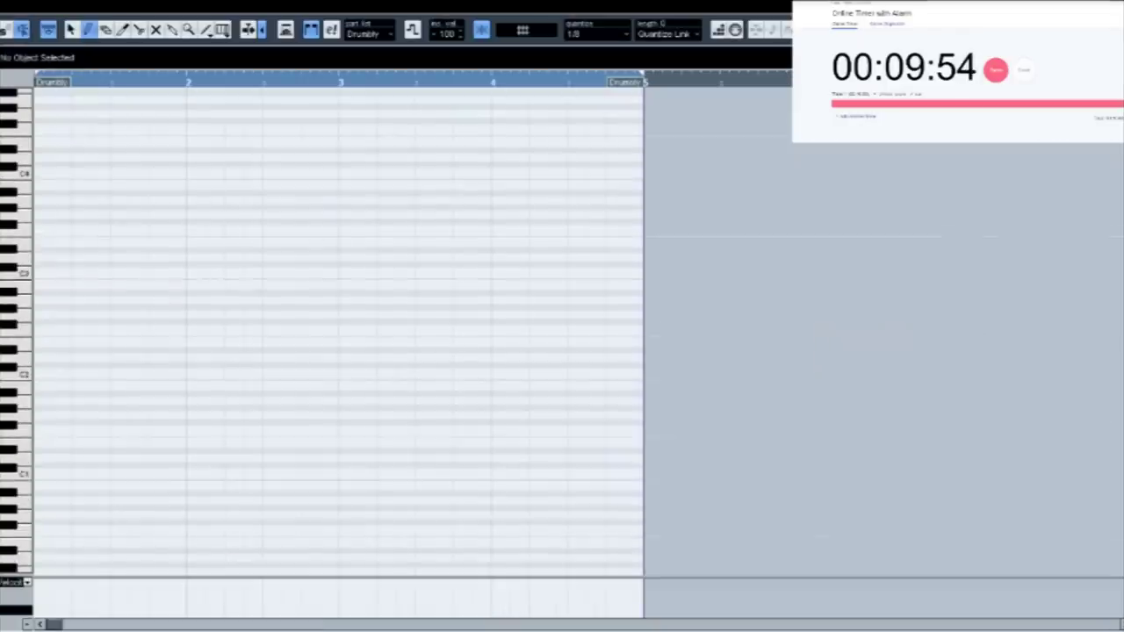
left_click(40, 474)
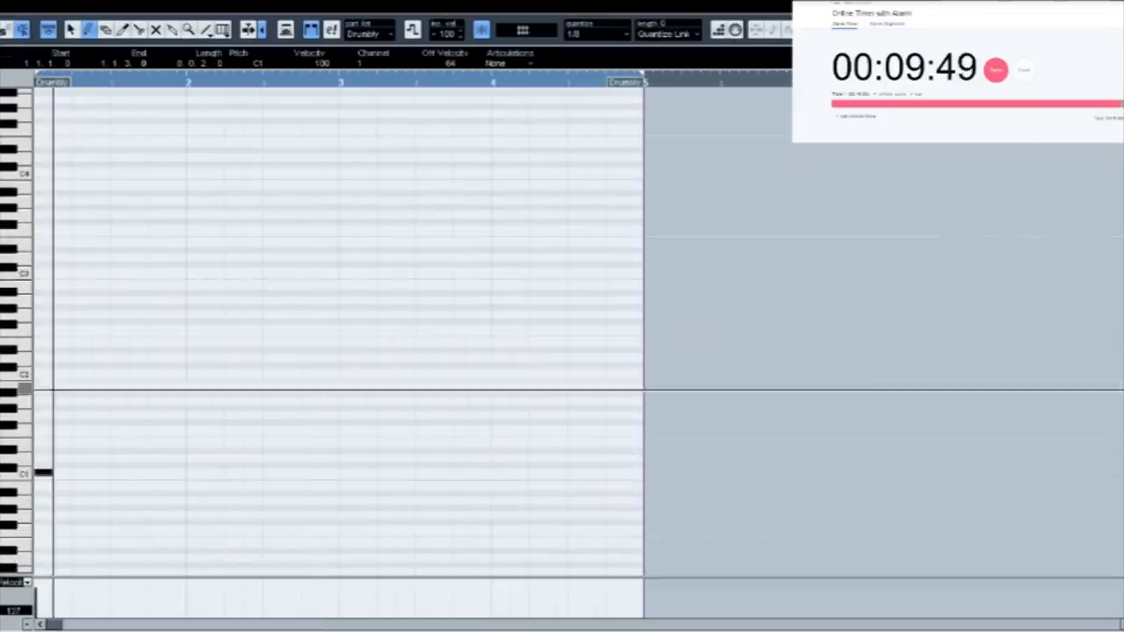
left_click(59, 393)
left_click(77, 458)
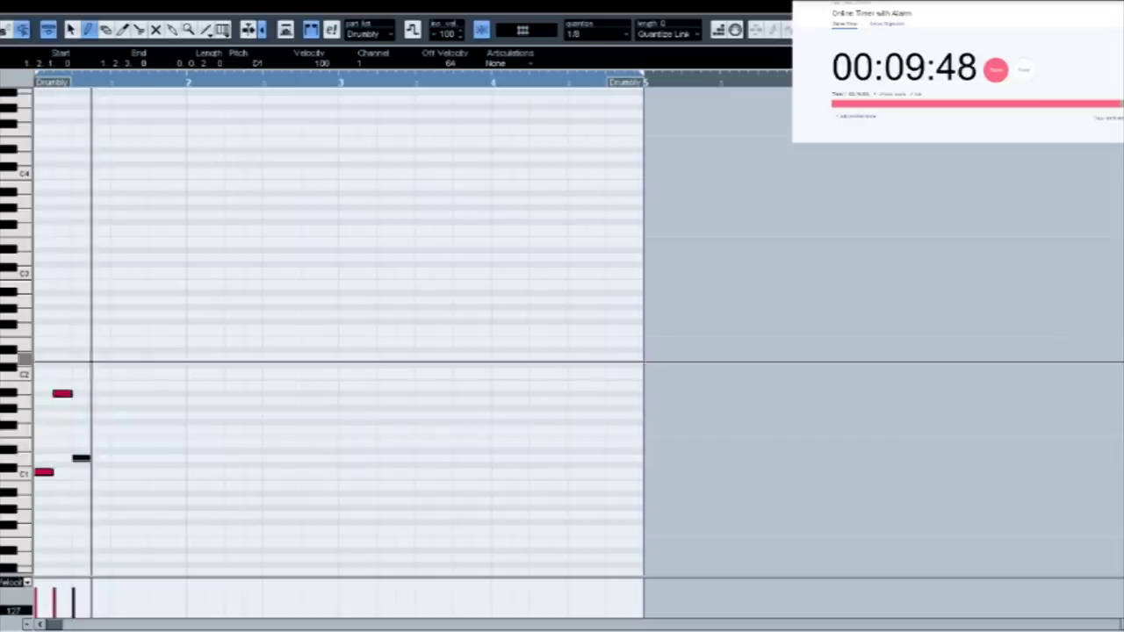
left_click(96, 393)
left_click(113, 471)
left_click(138, 392)
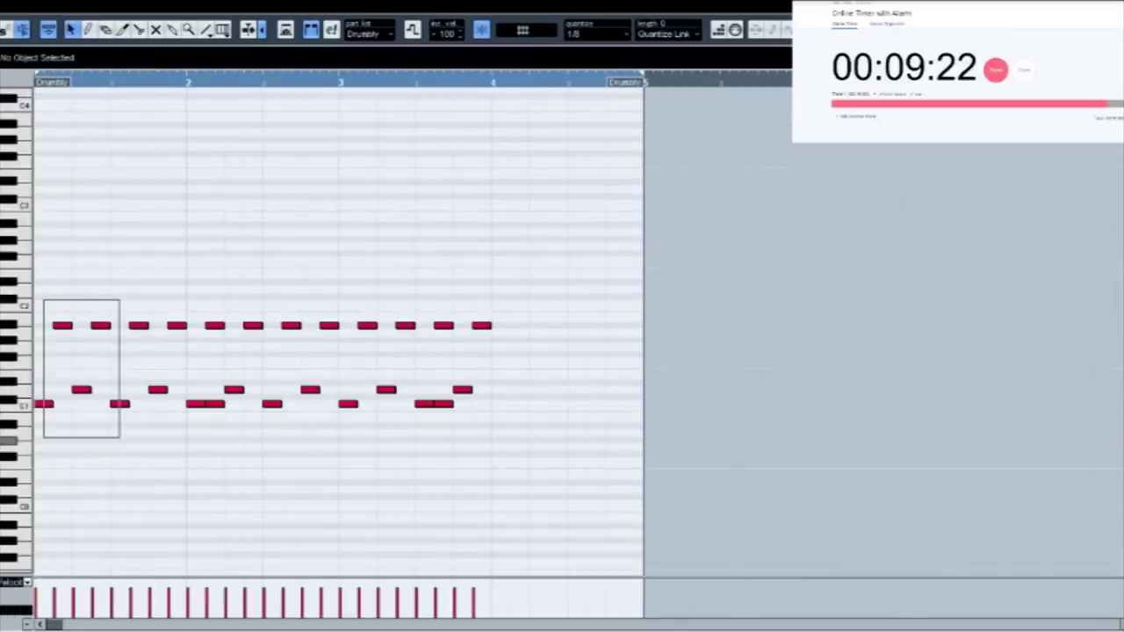
Copy the drum notes of bar 1 and paste them at bar 4 of the Drumbly part.
left_click_drag(168, 442, 181, 443)
left_click(492, 82)
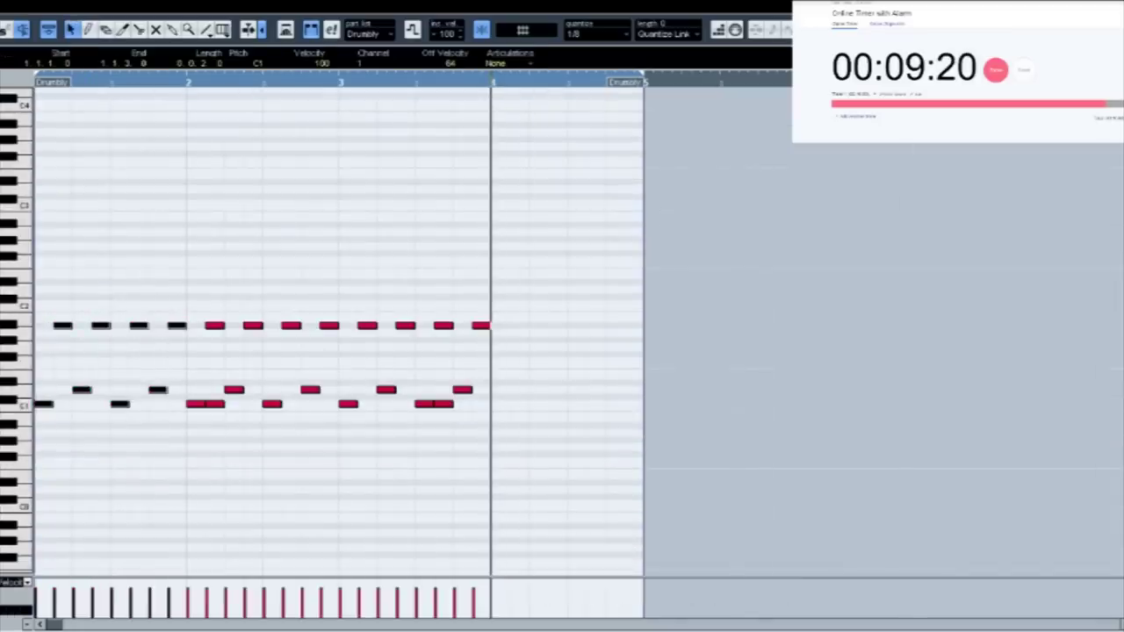
key("ctrl+v")
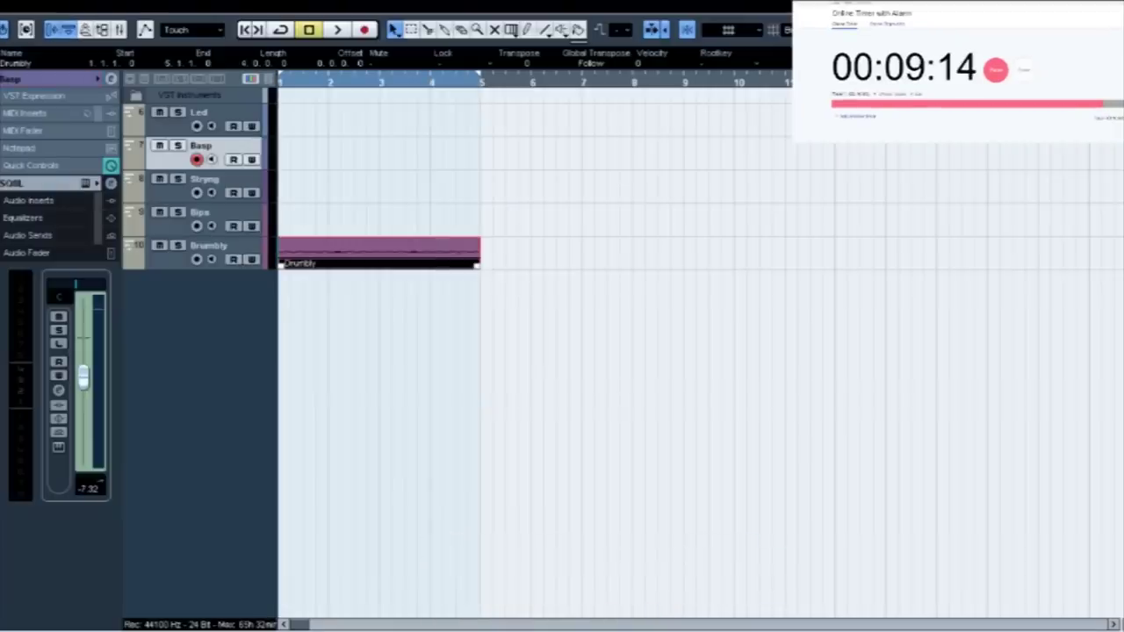
Create a four-bar part at bar 1 on the Basp track, open it for note editing and audition its opening notes.
double_click(380, 152)
double_click(380, 153)
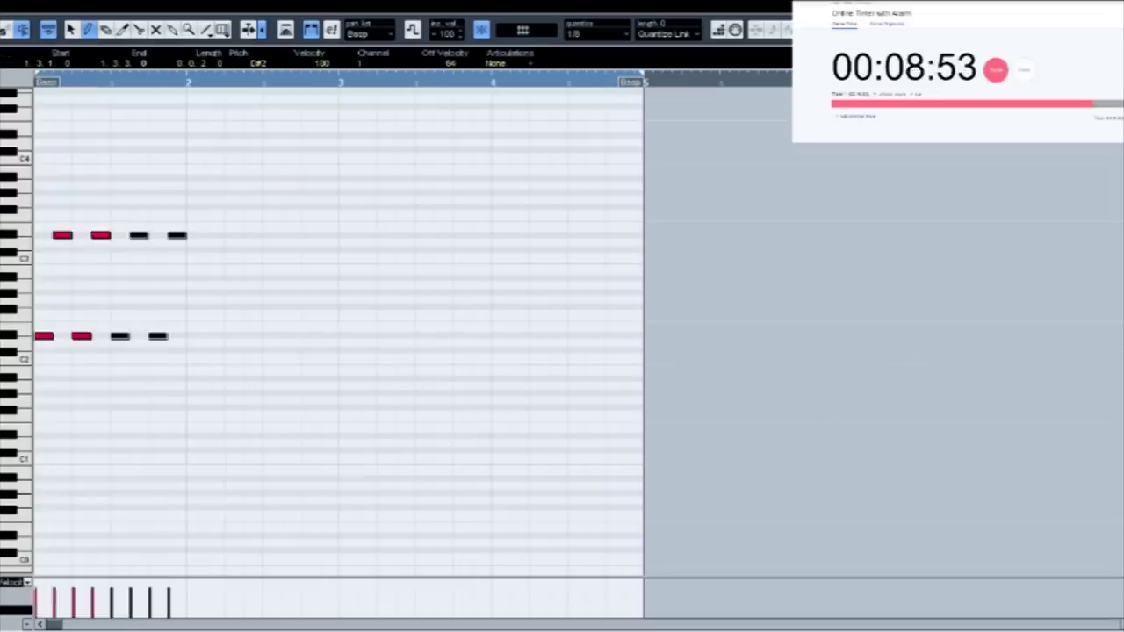
key("space")
key("space")
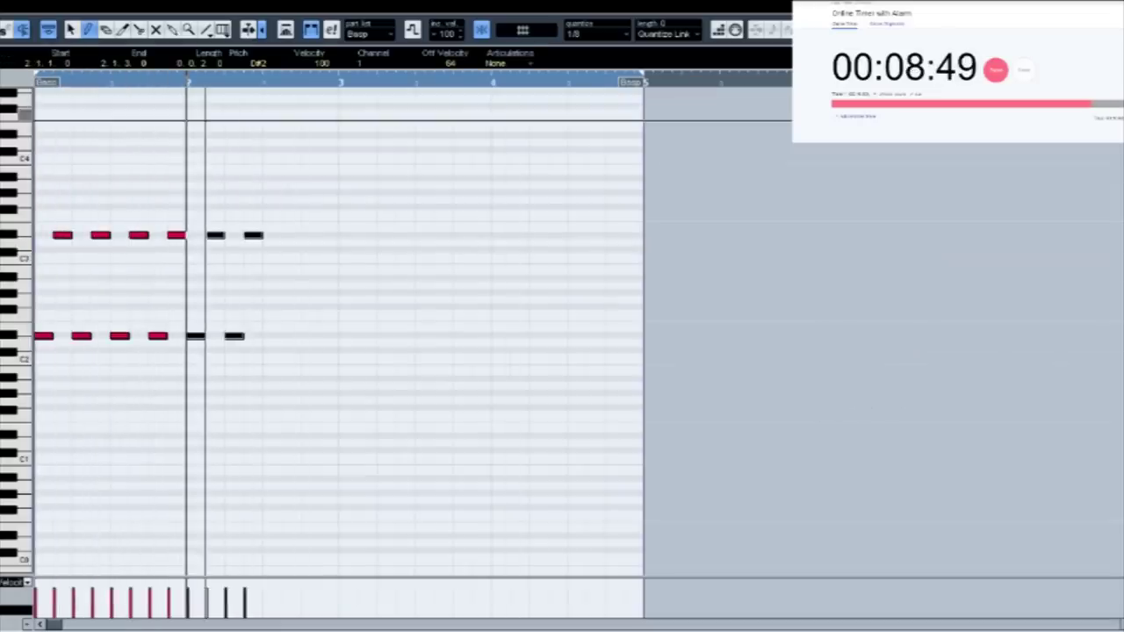
Delete the selected notes in bar 2 of the Basp part and duplicate all of bar 1's notes.
key("Delete")
key("ctrl+a")
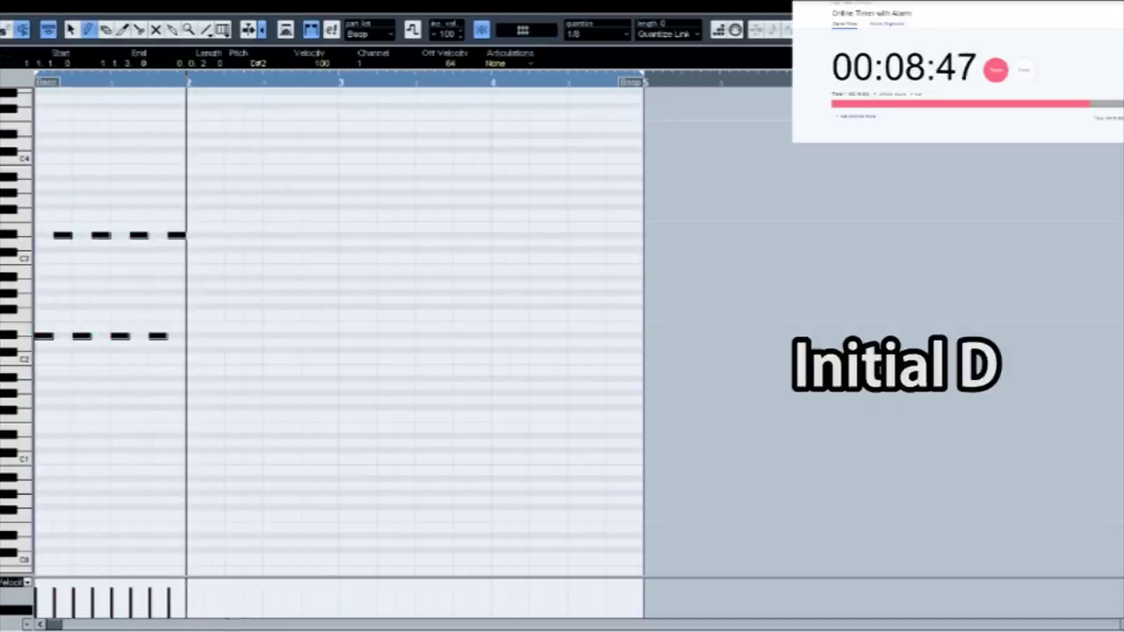
key("alt+d")
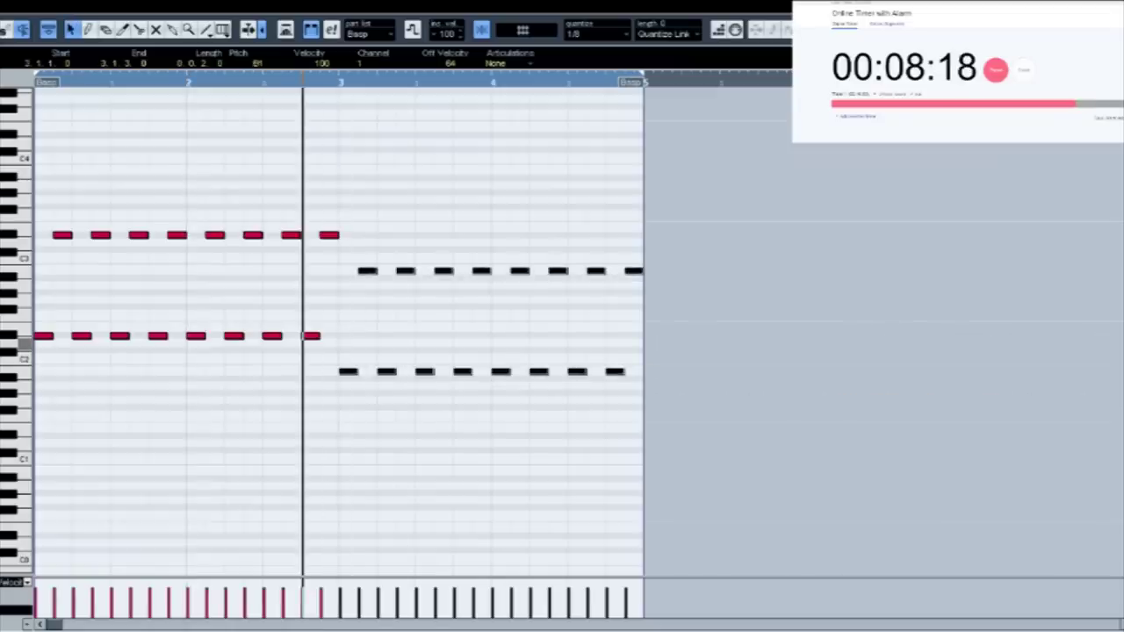
Raise the Basp notes in bar 4 by two semitones, close the note editor and deselect the part.
key("space")
left_click_drag(500, 243, 679, 401)
key("Up")
key("Up")
key("space")
key("Return")
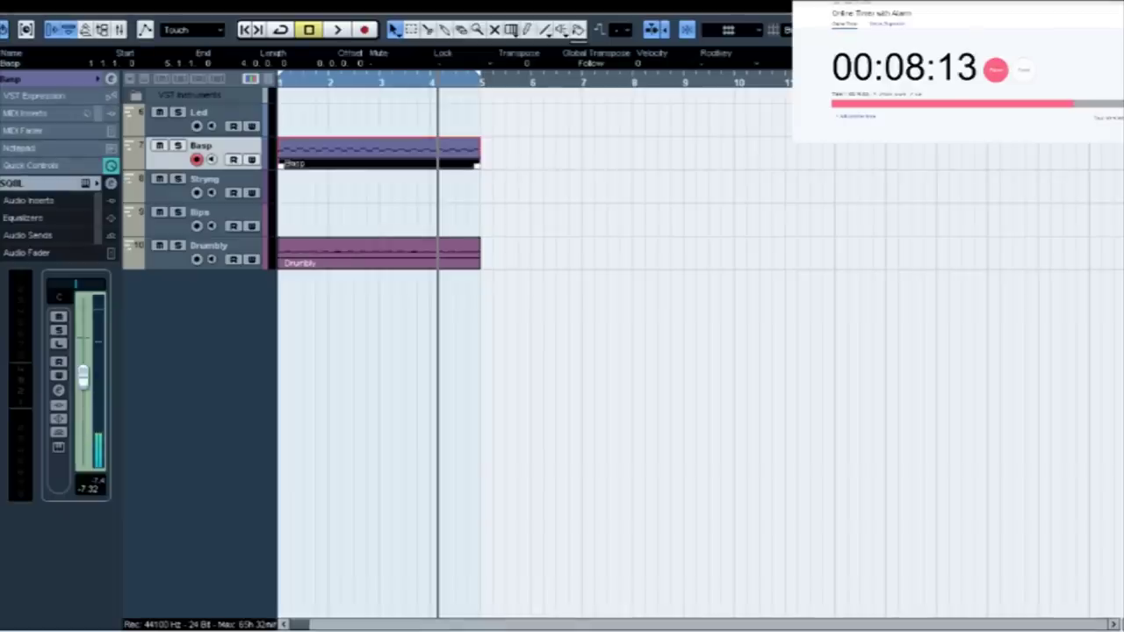
key("ctrl+shift+a")
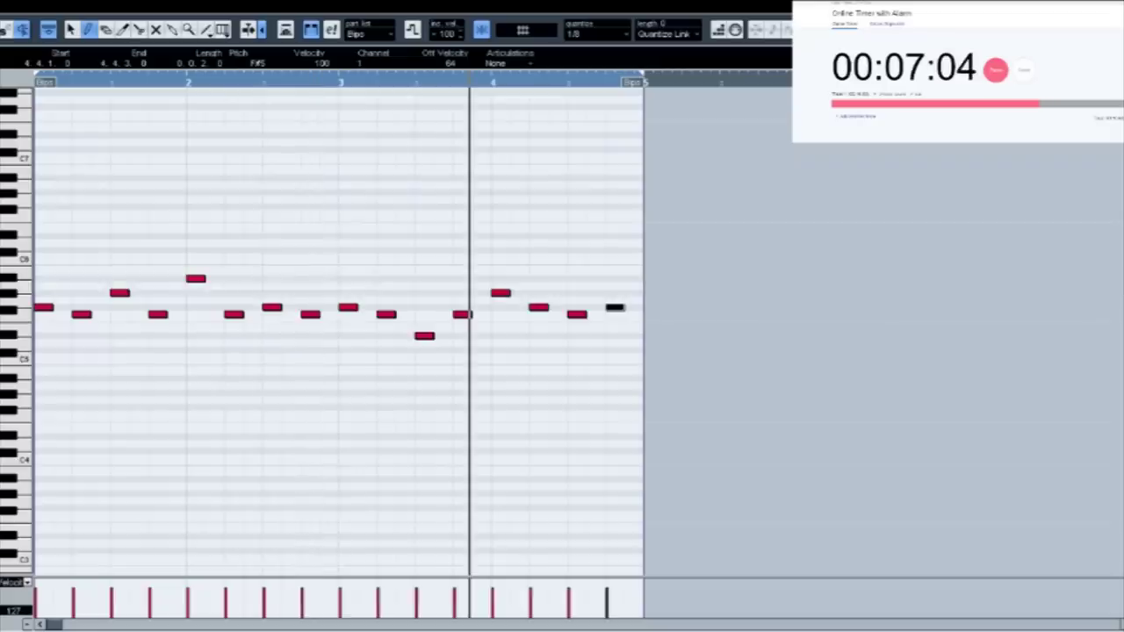
Close the first Bips part, play the arrangement from the start and open the Bips part at bar 5 for editing.
key("Escape")
key("KP_Decimal")
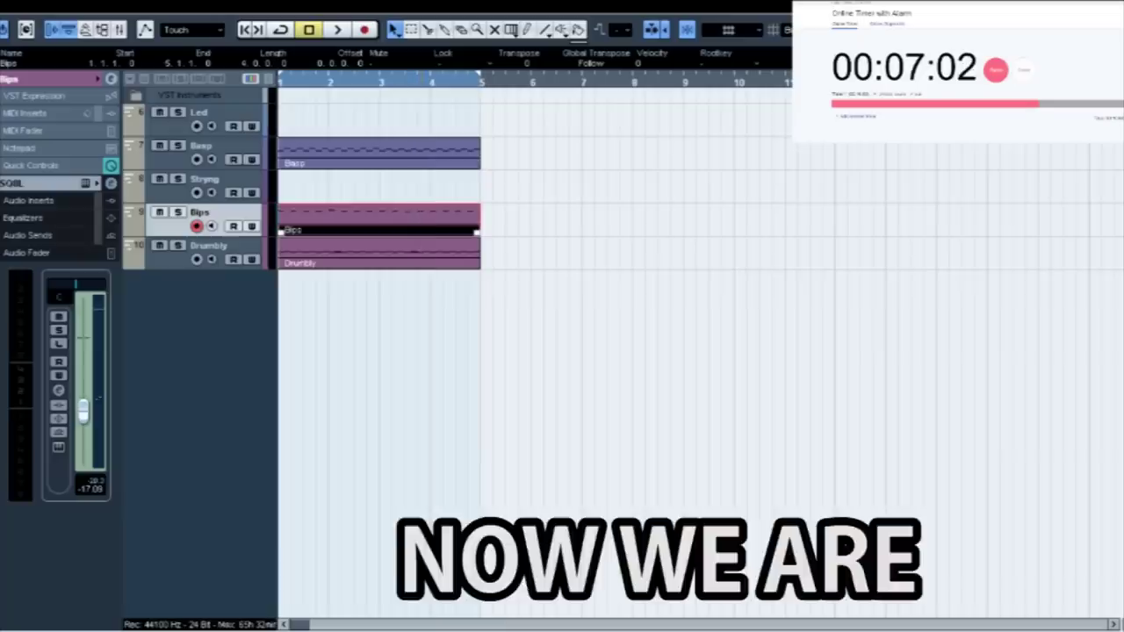
key("space")
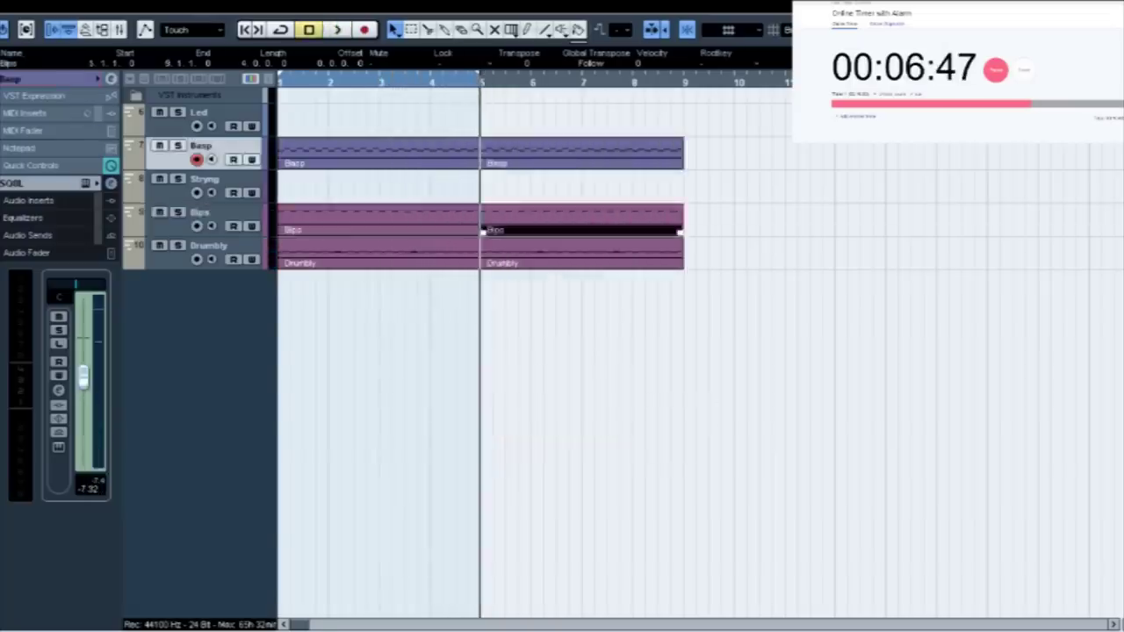
key("Return")
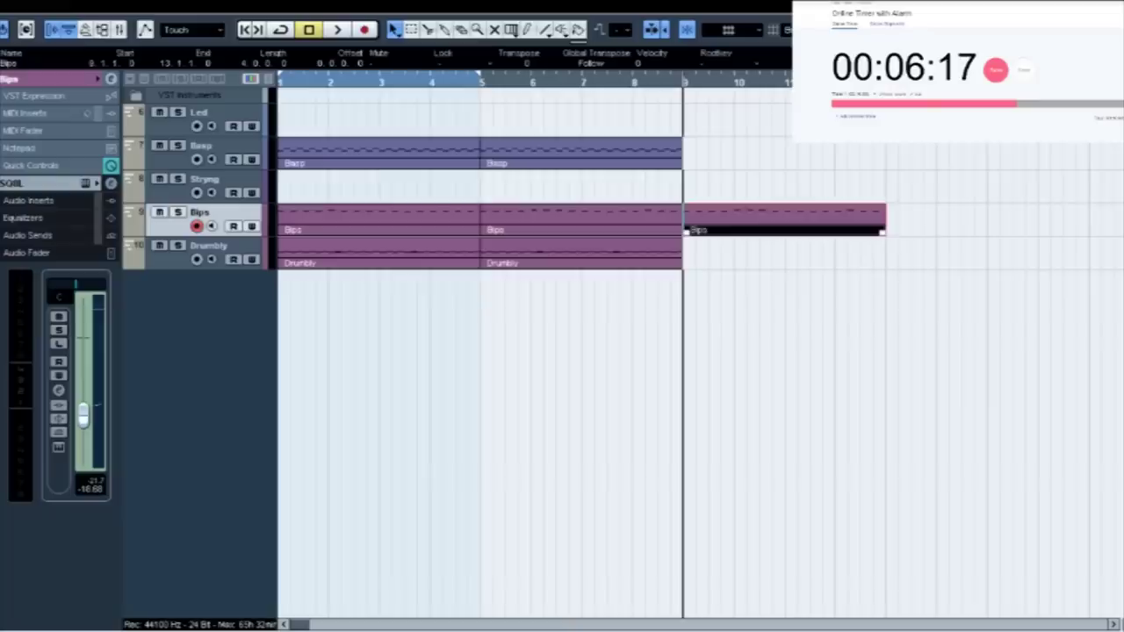
Delete the Bips part at bar 9, select the Basp track and set the locator range to bars 9 to 13.
key("Delete")
left_click(204, 147)
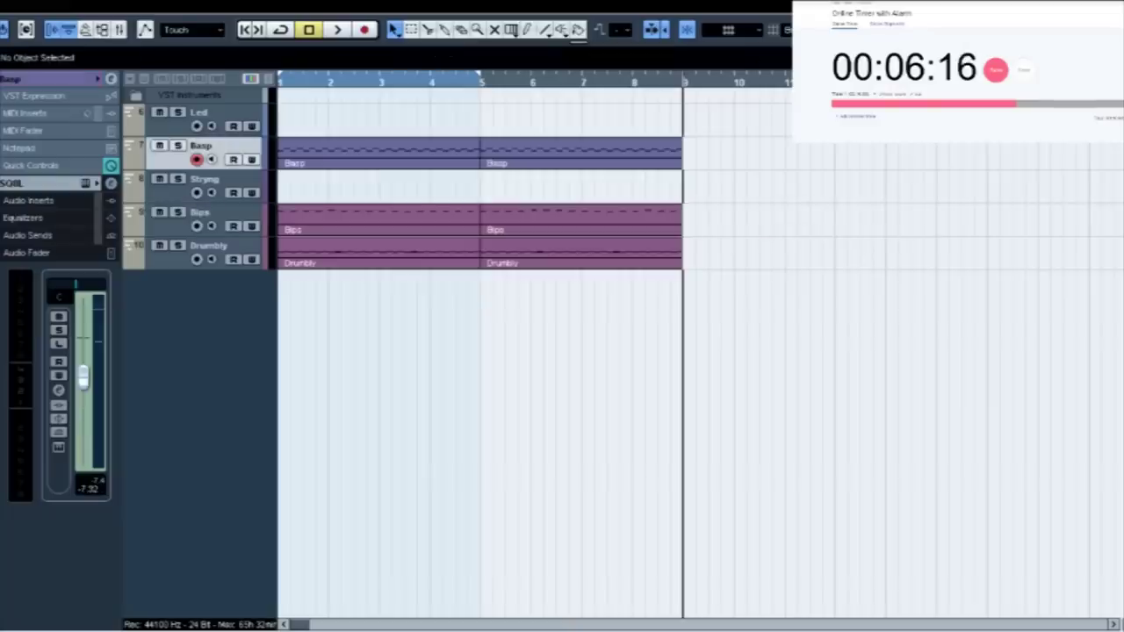
left_click_drag(685, 76, 813, 76)
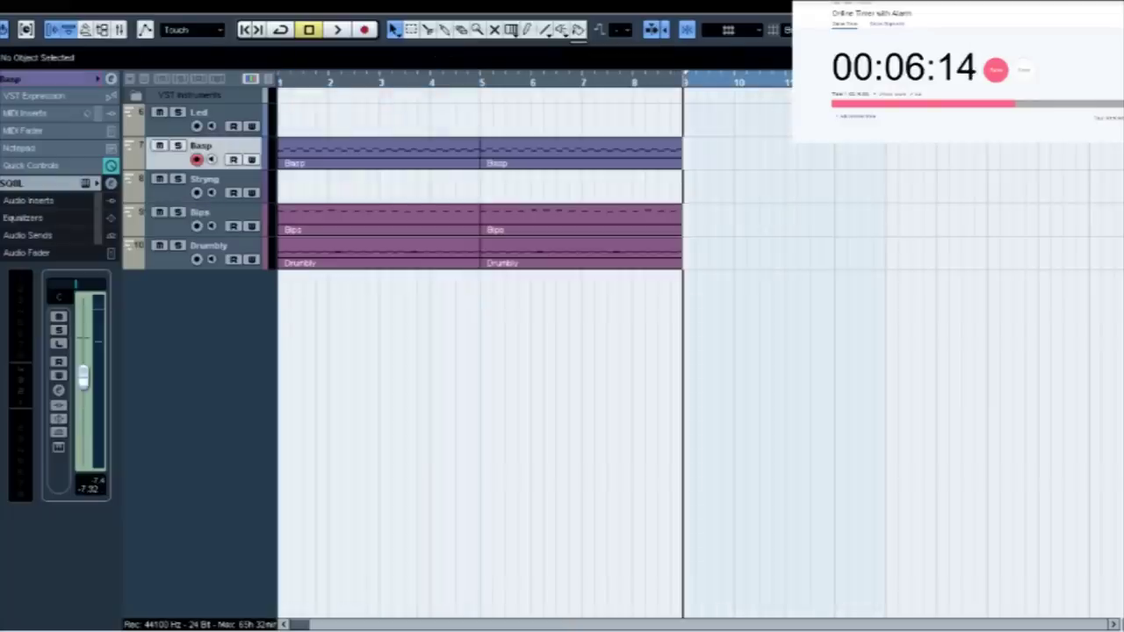
double_click(764, 153)
double_click(764, 153)
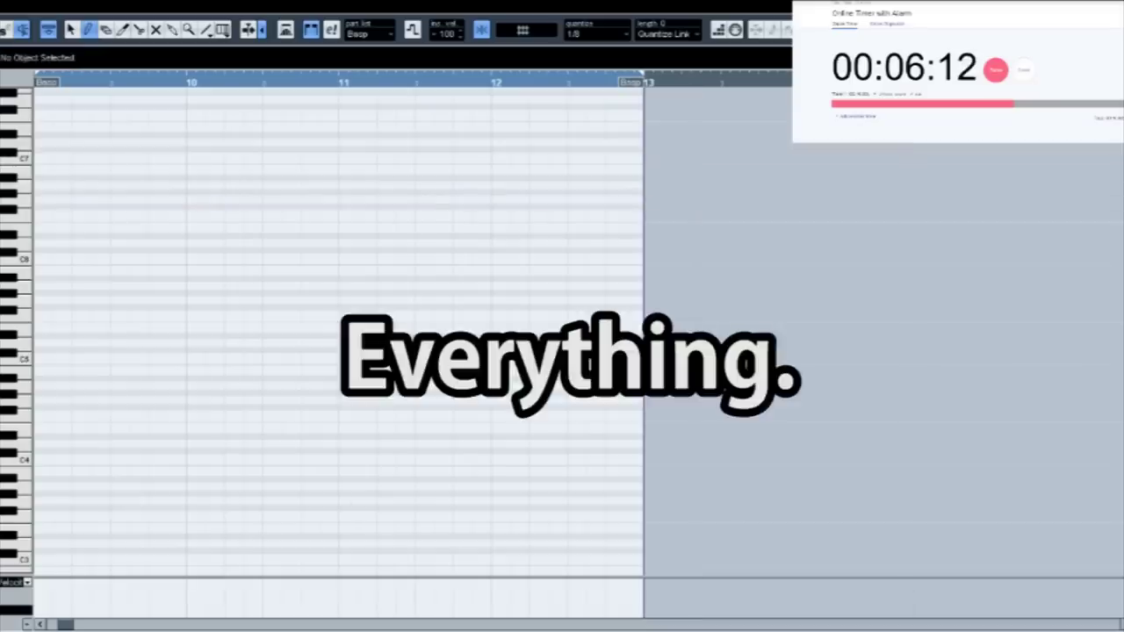
key("Escape")
key("Delete")
Reuse the bar 5 Basp part at bar 9, lowering bar 11's notes to A#1 and raising bar 12's notes by two semitones.
left_click(579, 153)
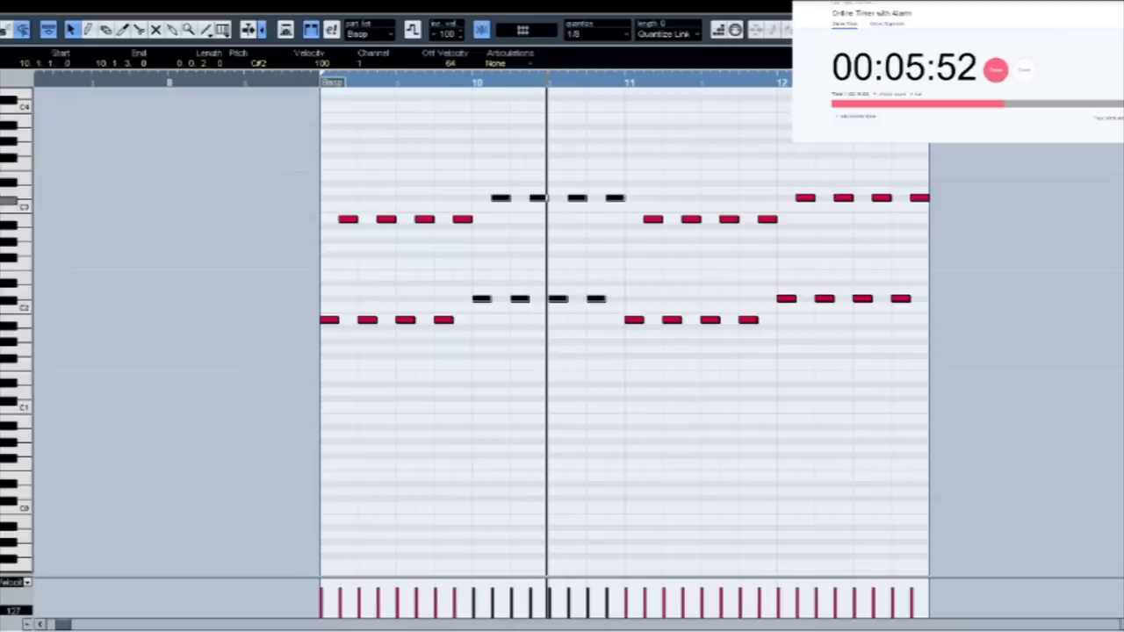
left_click_drag(636, 200, 775, 363)
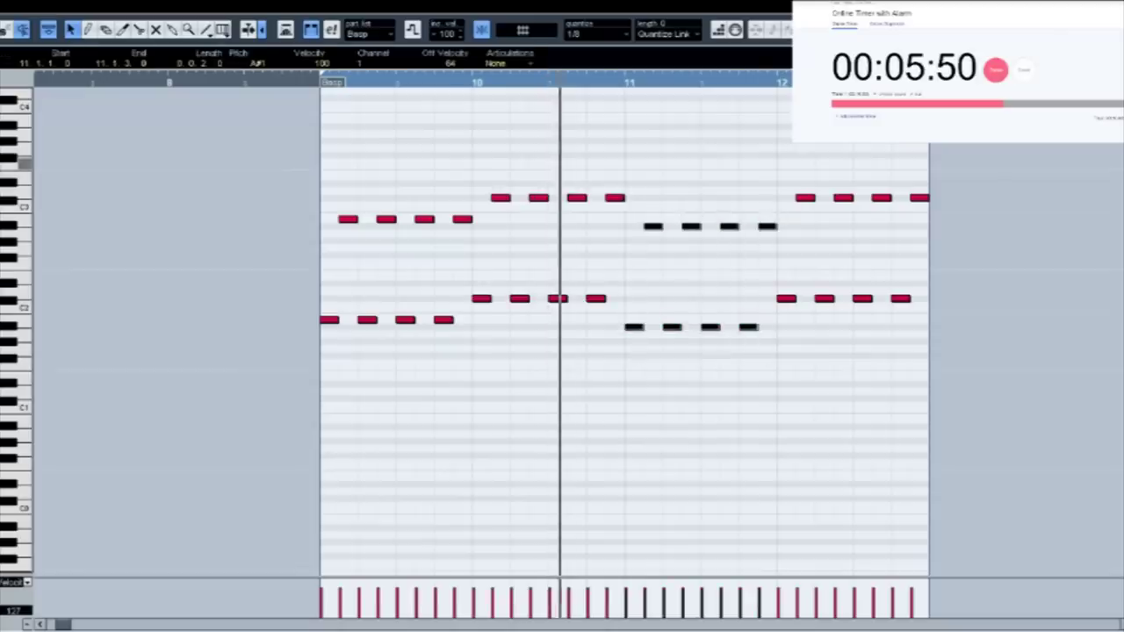
left_click_drag(953, 162, 777, 326)
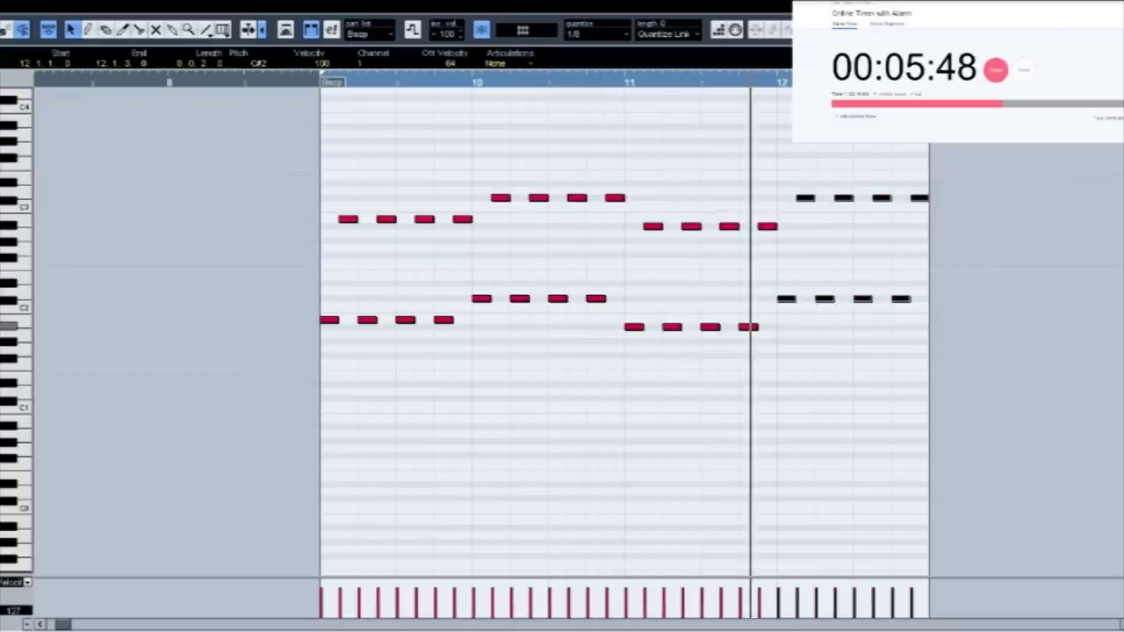
key("Up")
key("Up")
key("Return")
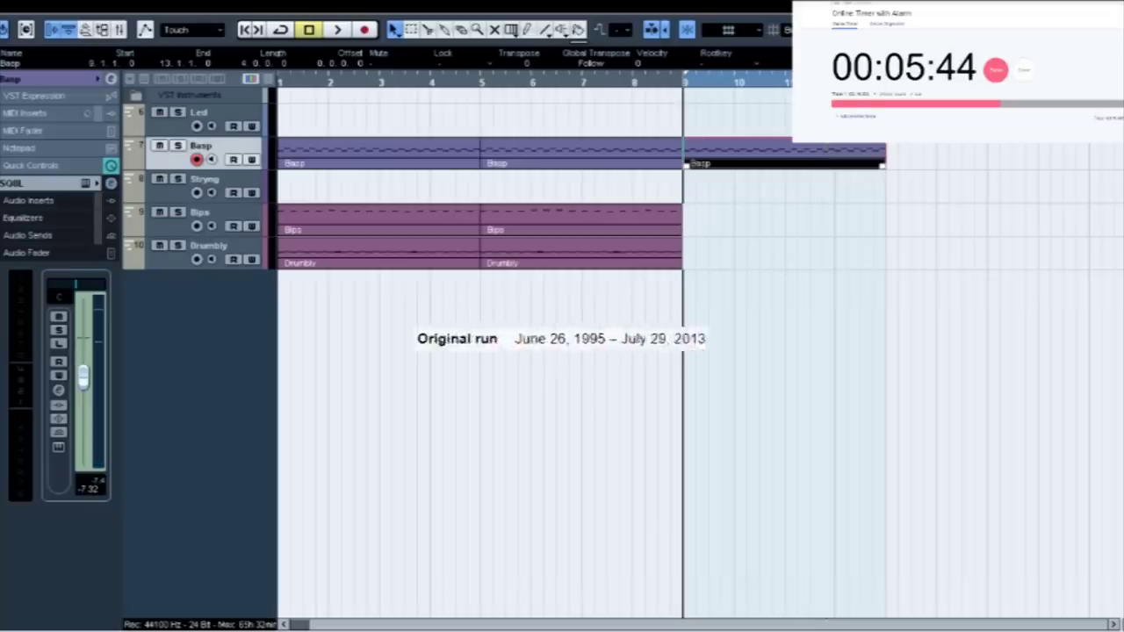
Select the Drumbly part that starts at bar 5.
key("Down")
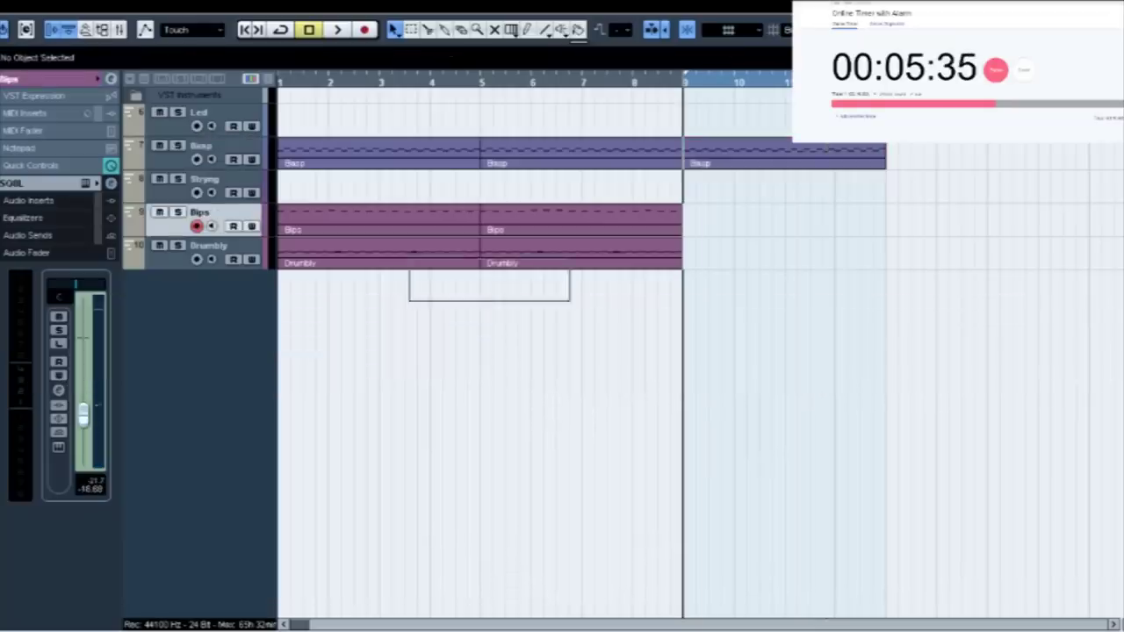
left_click(565, 256)
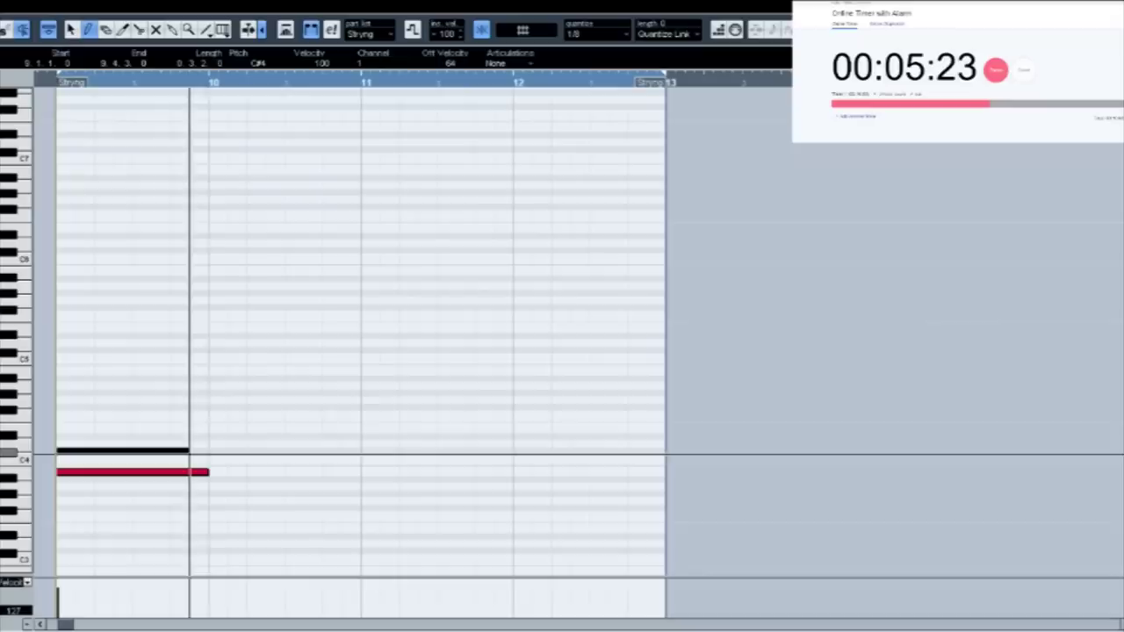
Undo the stray edit in the Stryng part at bar 9 and add another note above C#4 to its opening chord.
left_click_drag(225, 174, 132, 153)
key("ctrl+z")
left_click(75, 416)
key("Up")
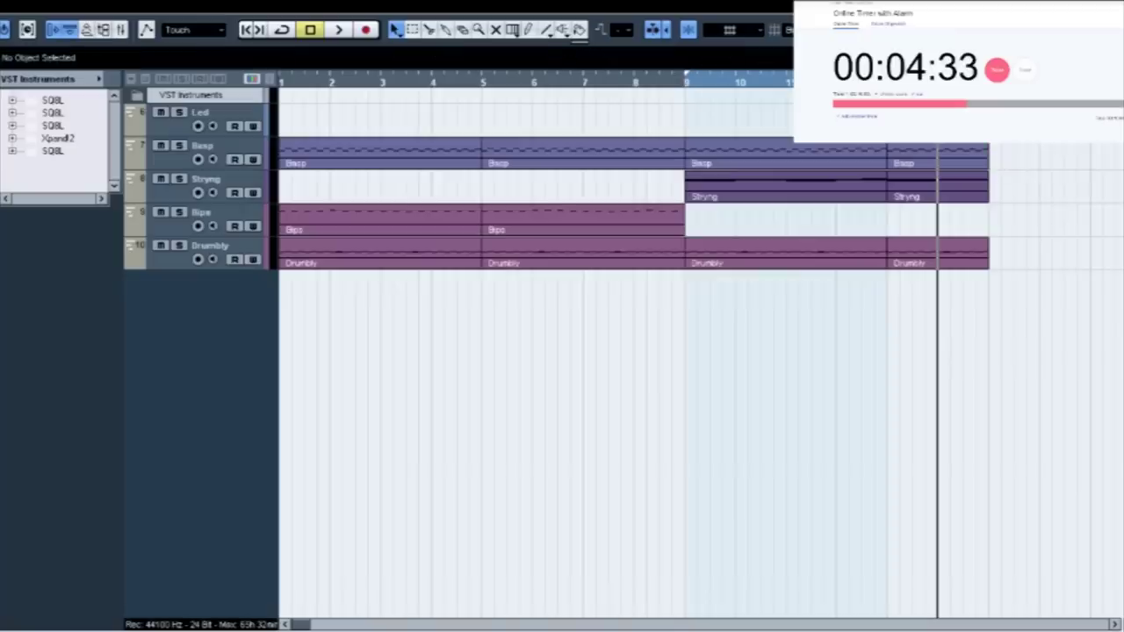
Move the playback position to the end of the arrangement at bar 15.
key("KP_Add")
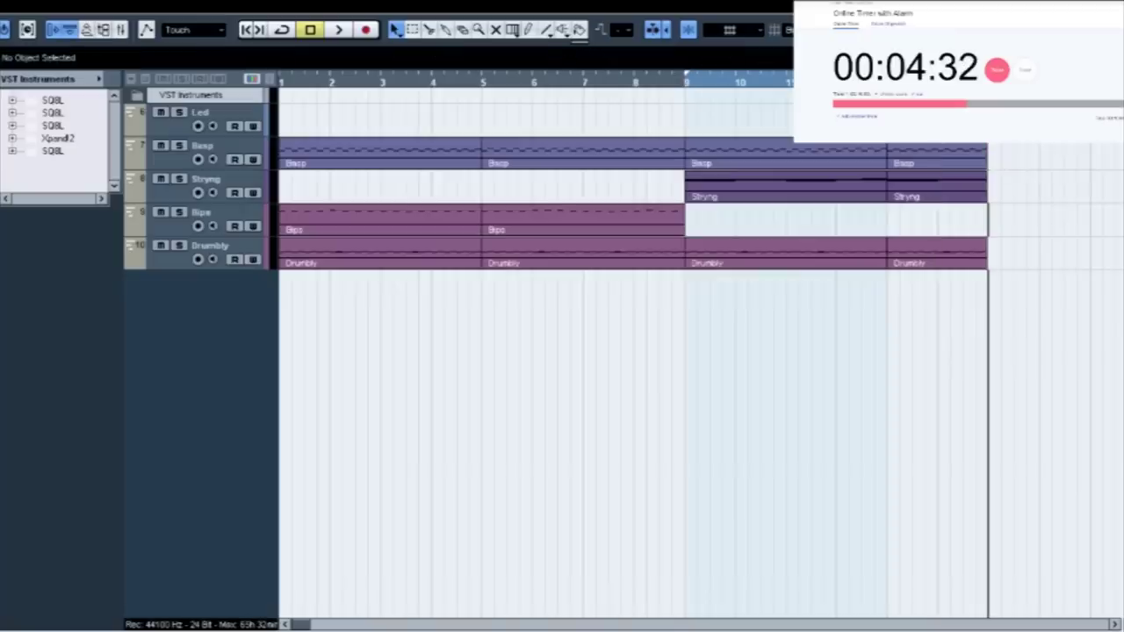
scroll(633, 395, "right", 10)
scroll(632, 396, "left", 5)
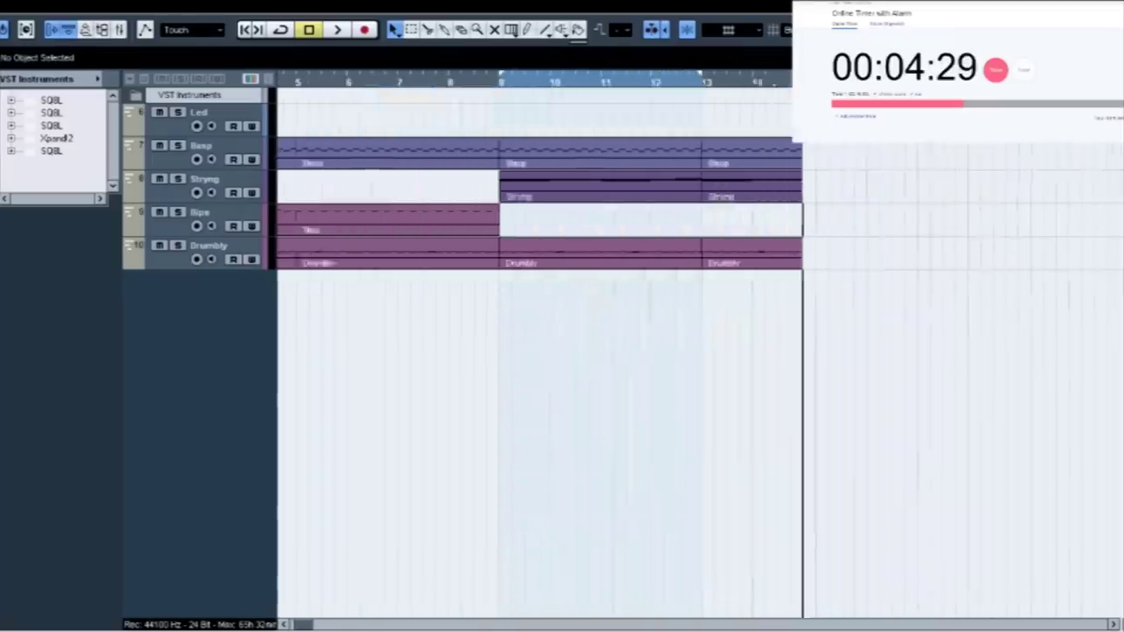
scroll(632, 395, "right", 4)
scroll(633, 395, "left", 3)
scroll(632, 395, "left", 4)
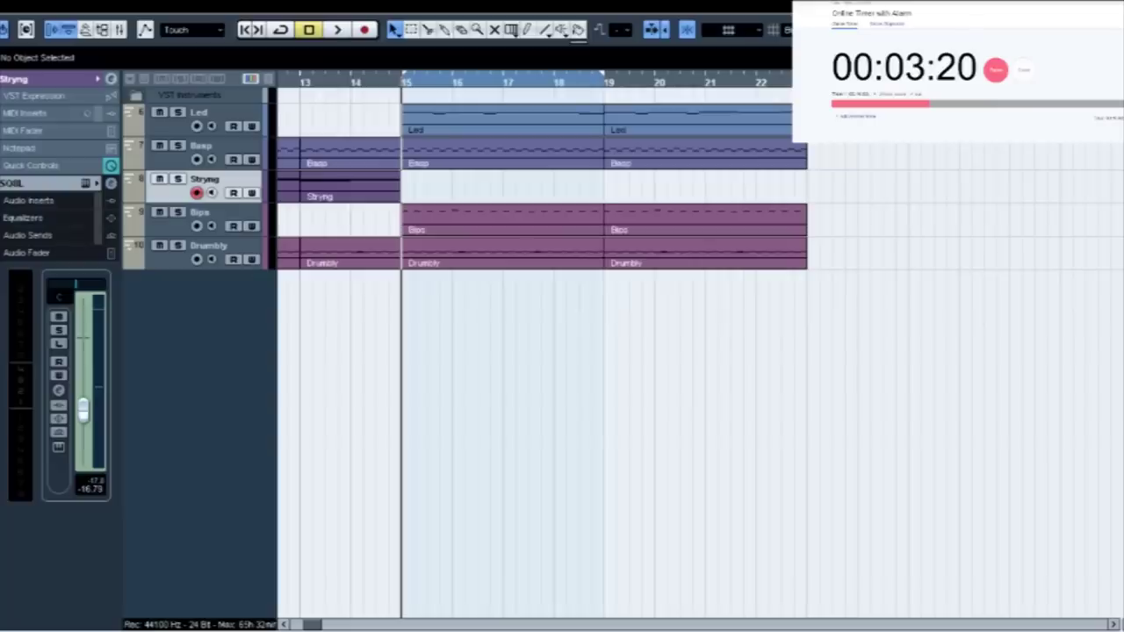
Create a four-bar part at bar 15 on the Stryng track and open it for note editing.
double_click(503, 193)
double_click(502, 194)
scroll(339, 332, "down", 6)
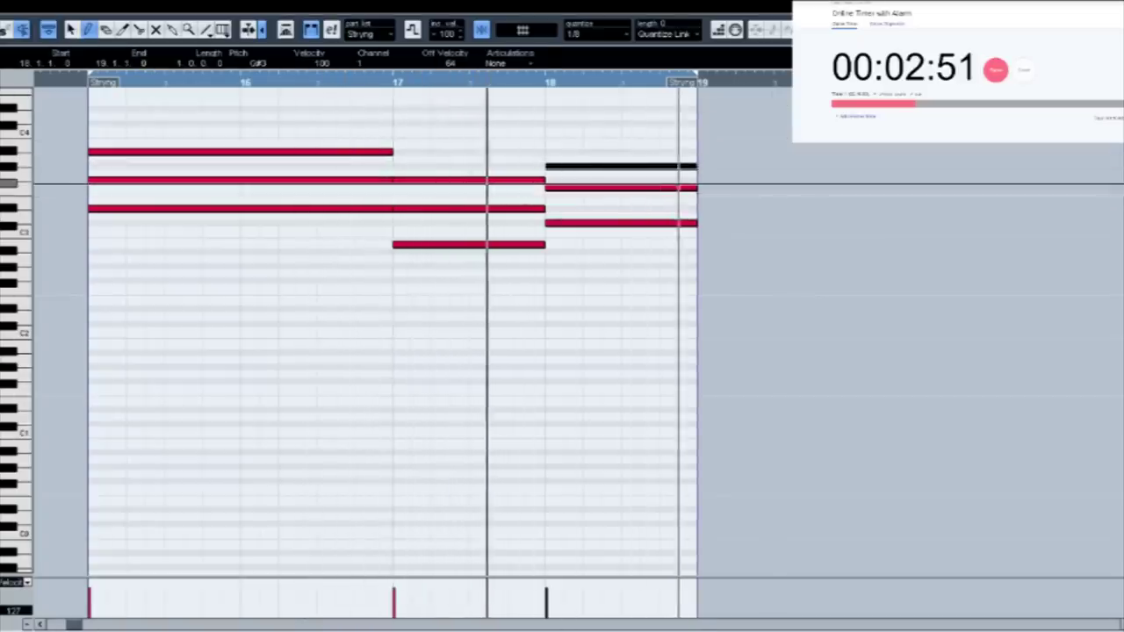
Select all the chord notes in the Stryng part that starts at bar 15.
scroll(679, 276, "up", 3)
key("ctrl+a")
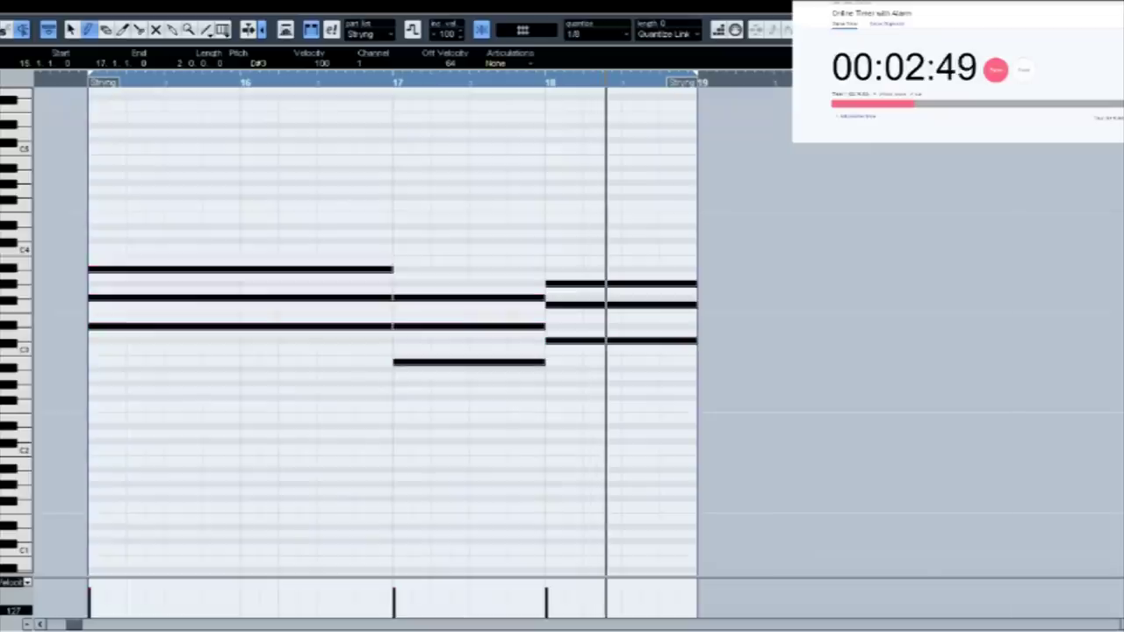
scroll(393, 331, "down", 4)
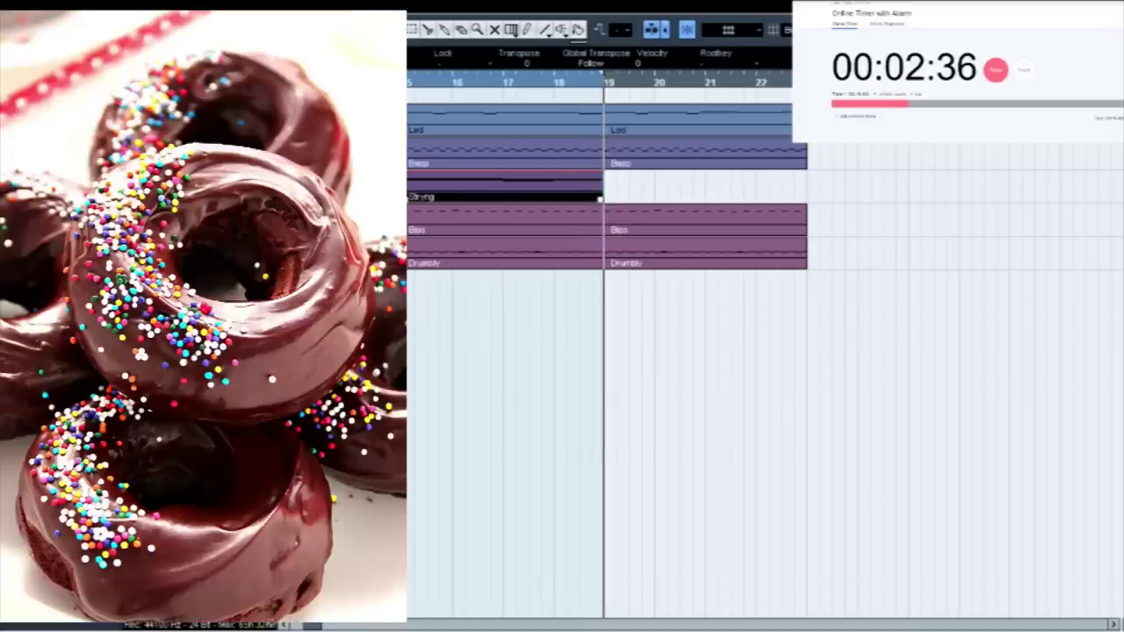
Duplicate the Stryng part from bar 15 to bar 19 and clear the selection.
key("ctrl+d")
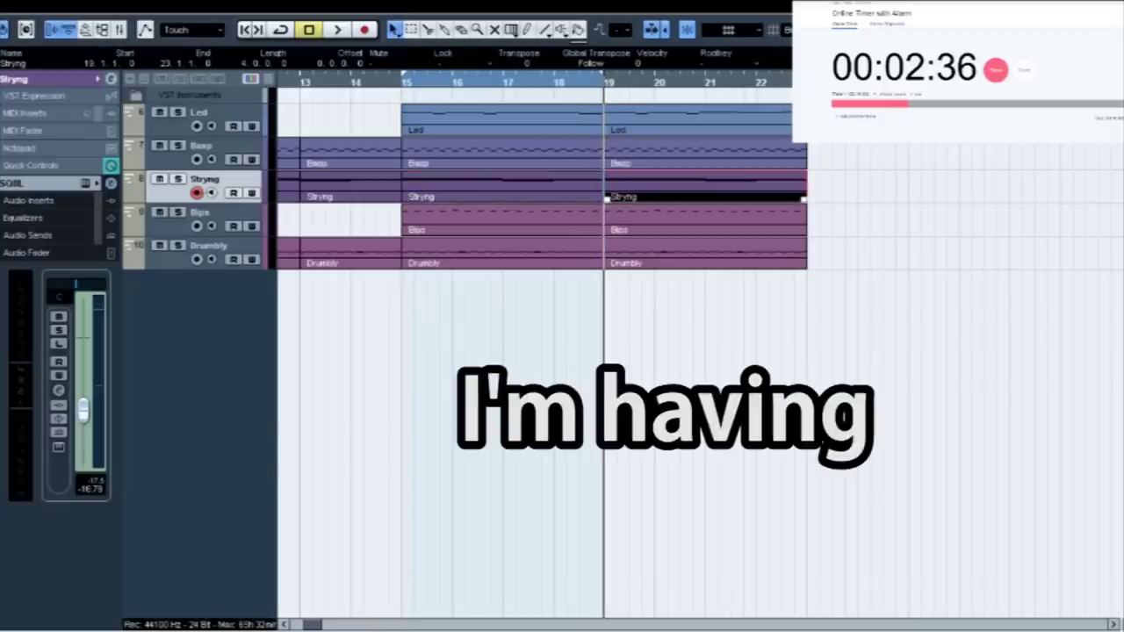
key("ctrl+shift+a")
left_click_drag(746, 411, 477, 424)
scroll(667, 352, "right", 9)
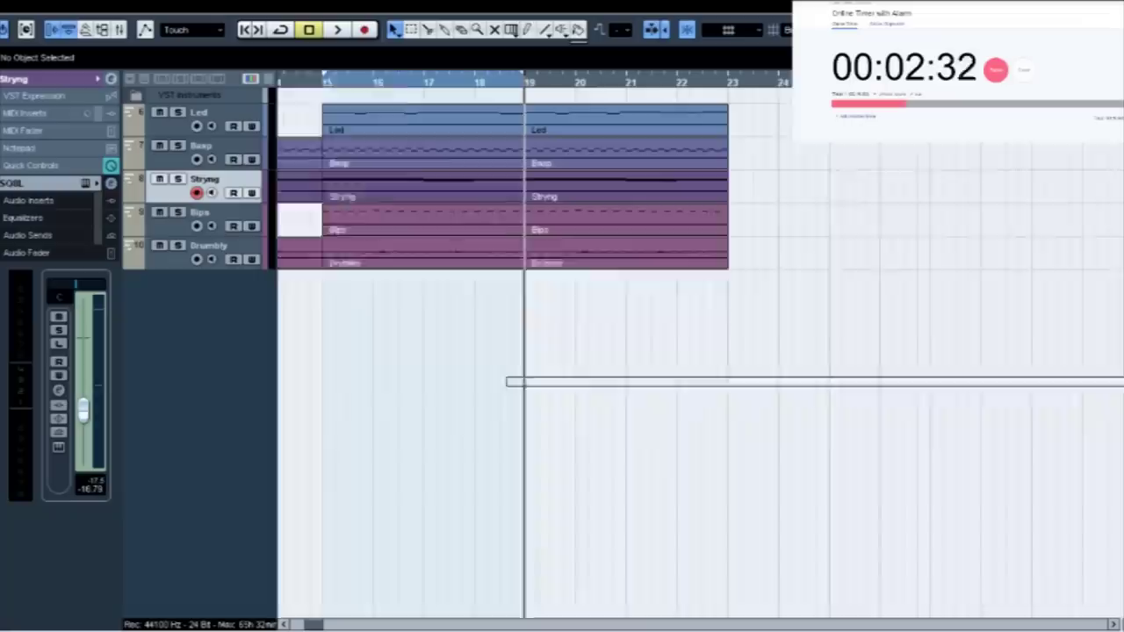
Move the playback position to bar 23 and rework the opening chord of the Stryng part that starts there.
left_click(602, 79)
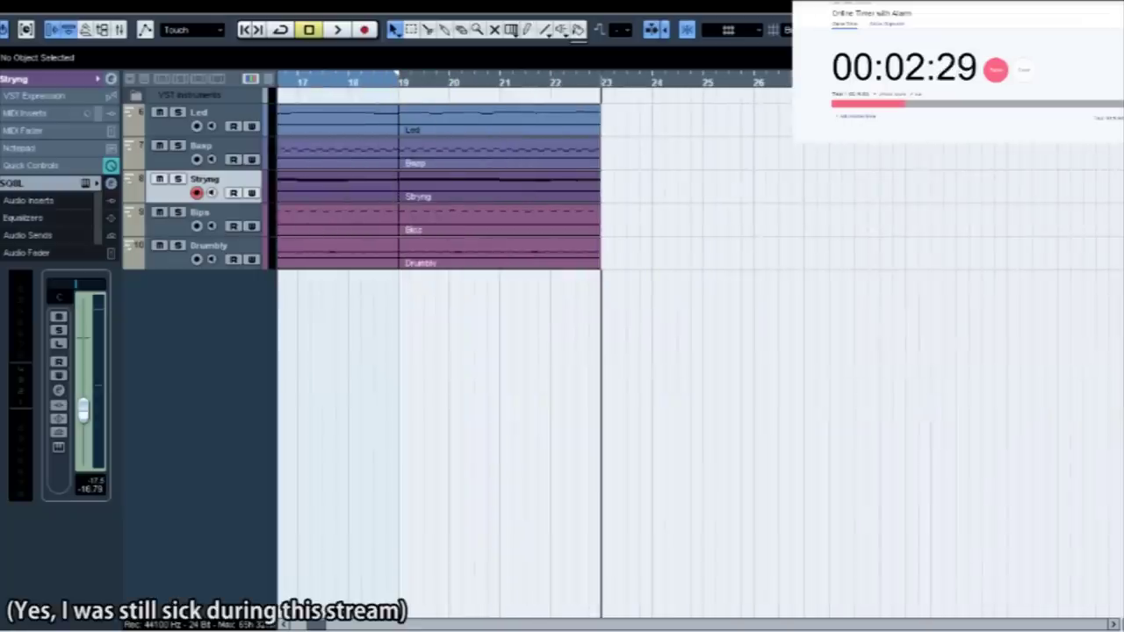
left_click_drag(319, 322, 306, 325)
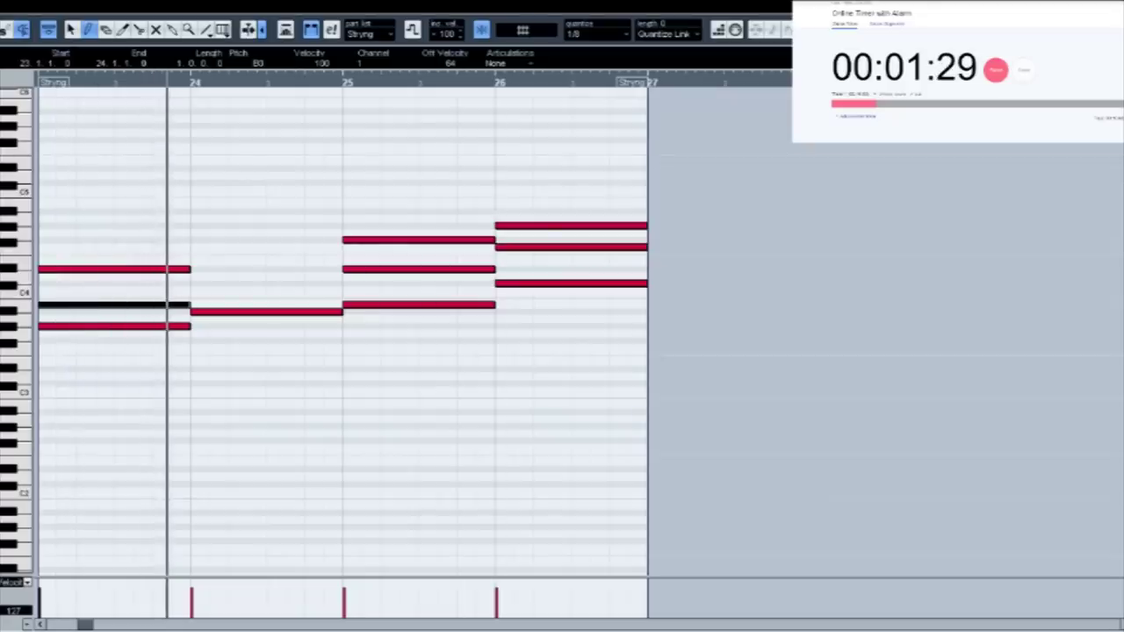
key("Return")
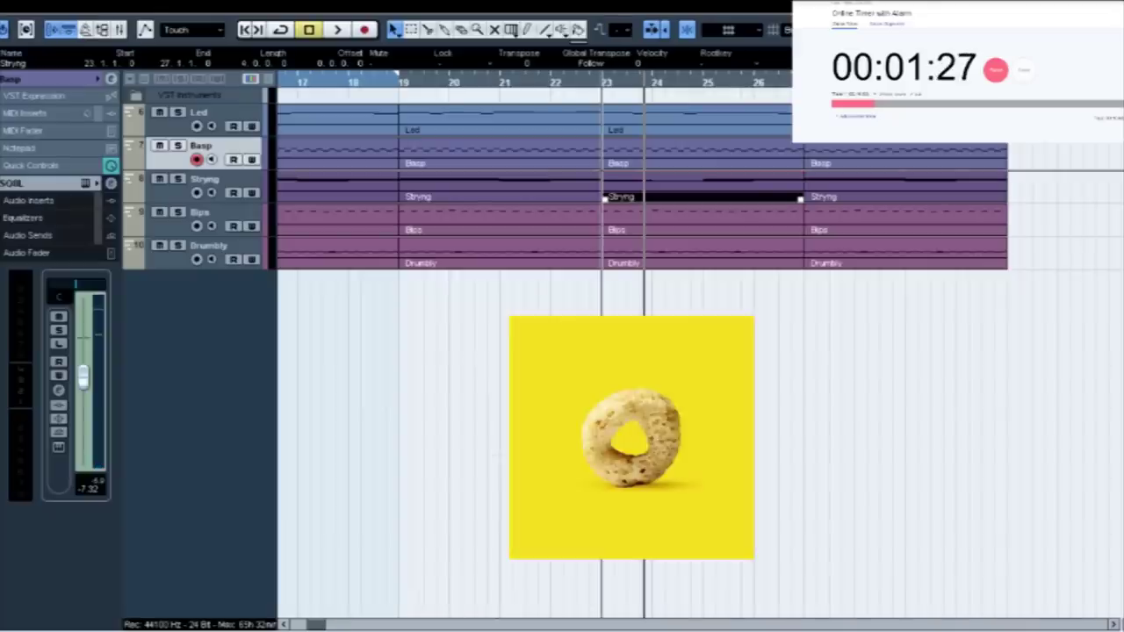
key("Return")
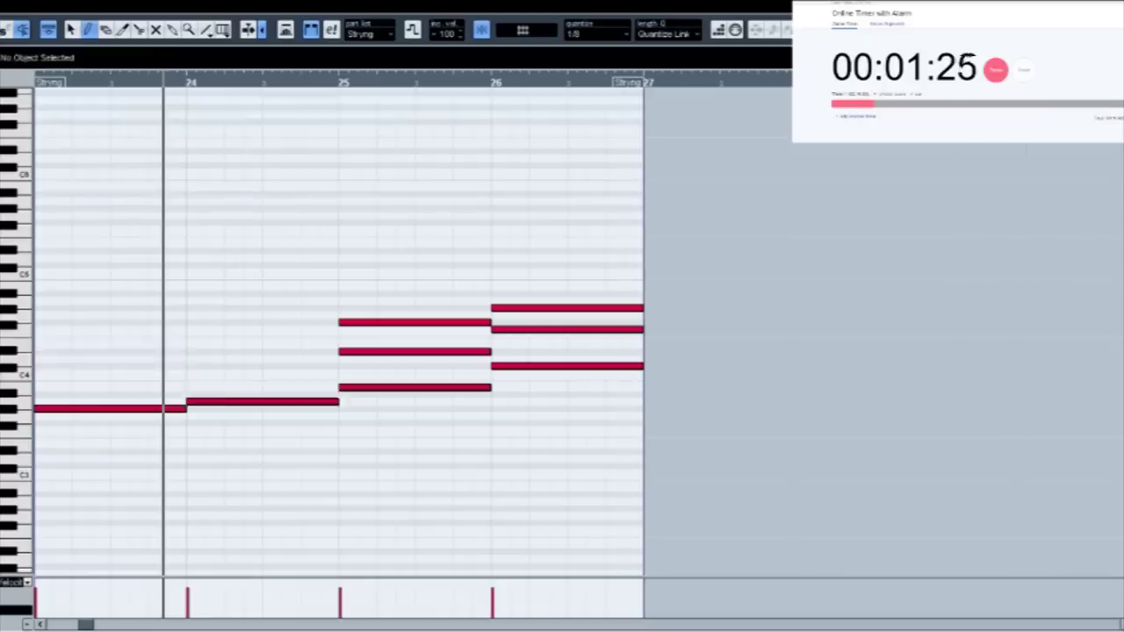
key("Return")
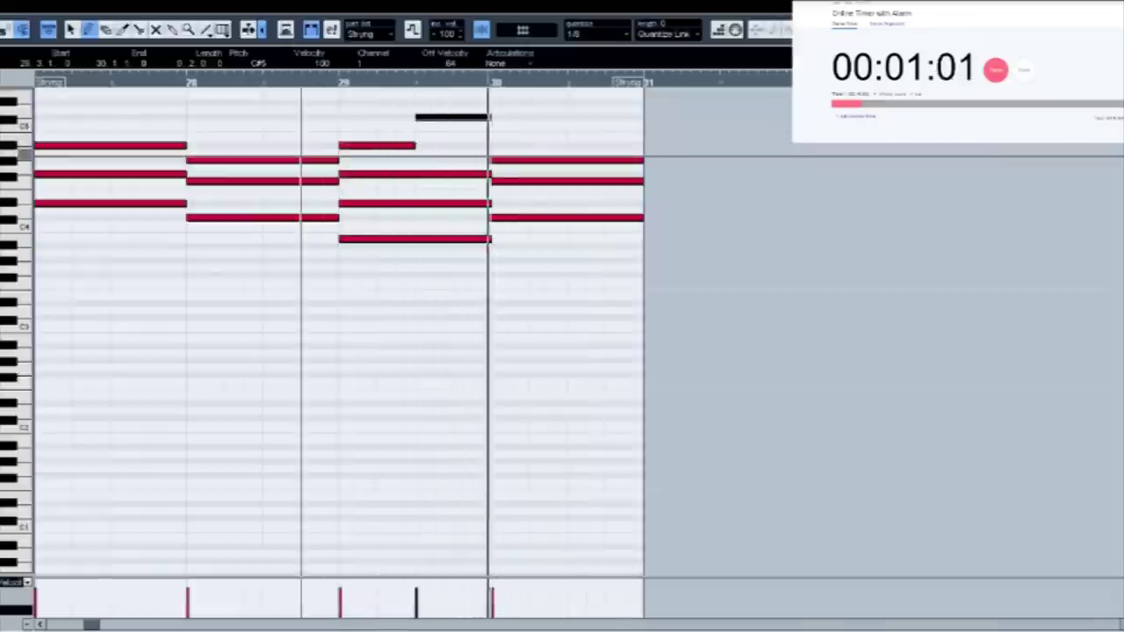
Close the note editor of the Stryng part at bar 27 and return the playback position to the start of the arrangement.
key("Return")
key("space")
left_click_drag(334, 394, 373, 402)
key("period")
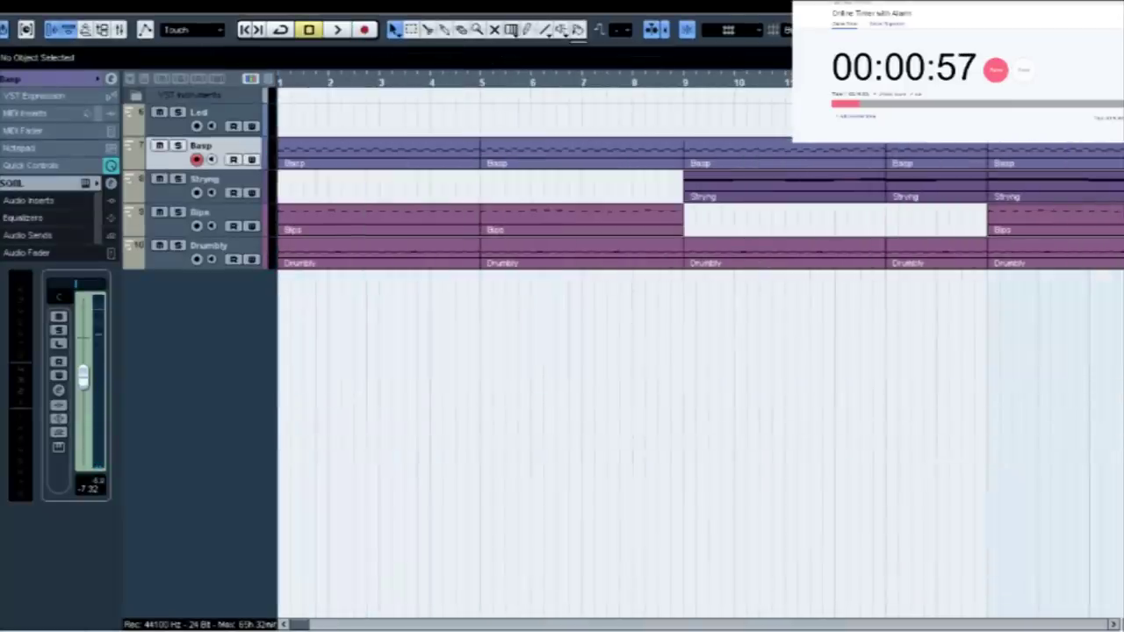
Copy the Basp, Bips and Drumbly parts from bars 1 to 8 to bar 31 and clear the selection.
left_click_drag(284, 377, 594, 149)
scroll(699, 378, "right", 10)
left_click(767, 377)
left_click(755, 377)
key("ctrl+v")
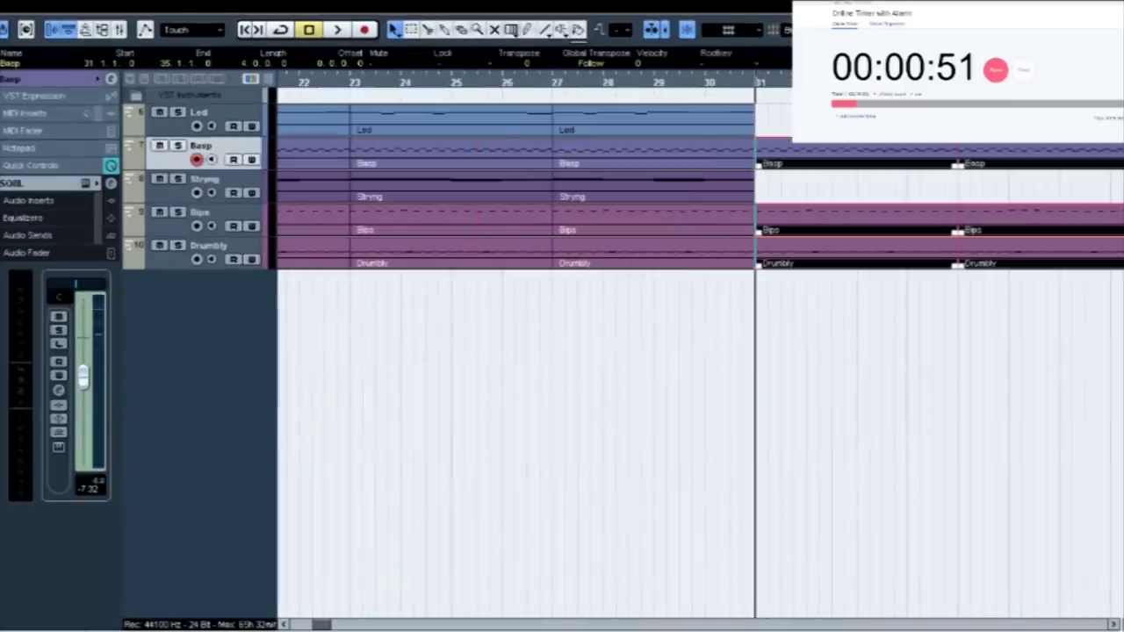
key("ctrl+shift+a")
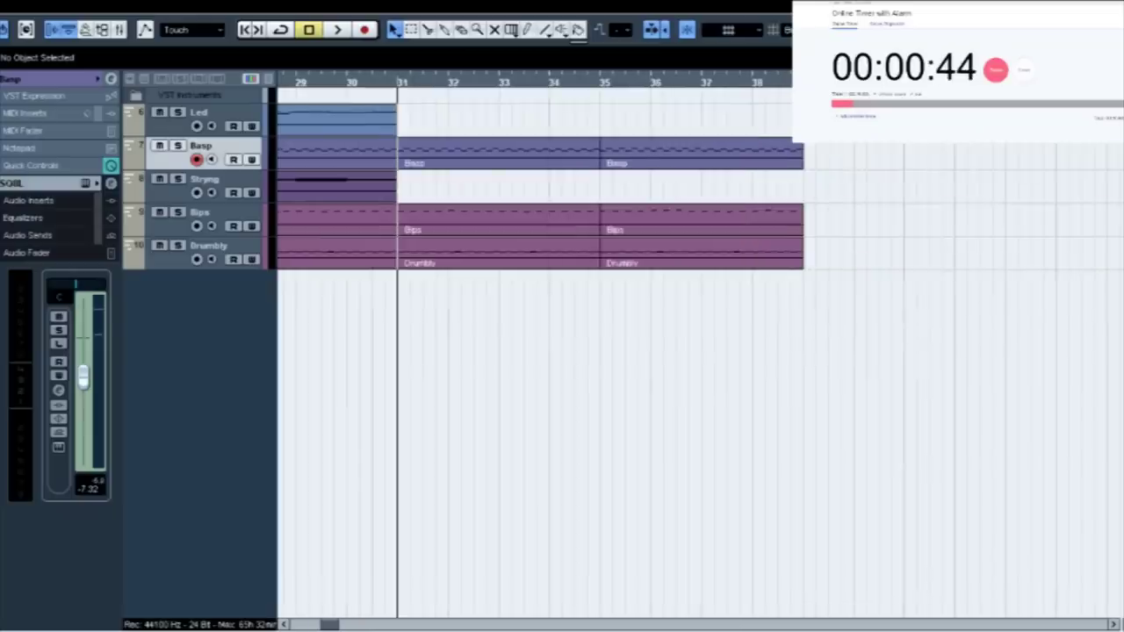
left_click(225, 113)
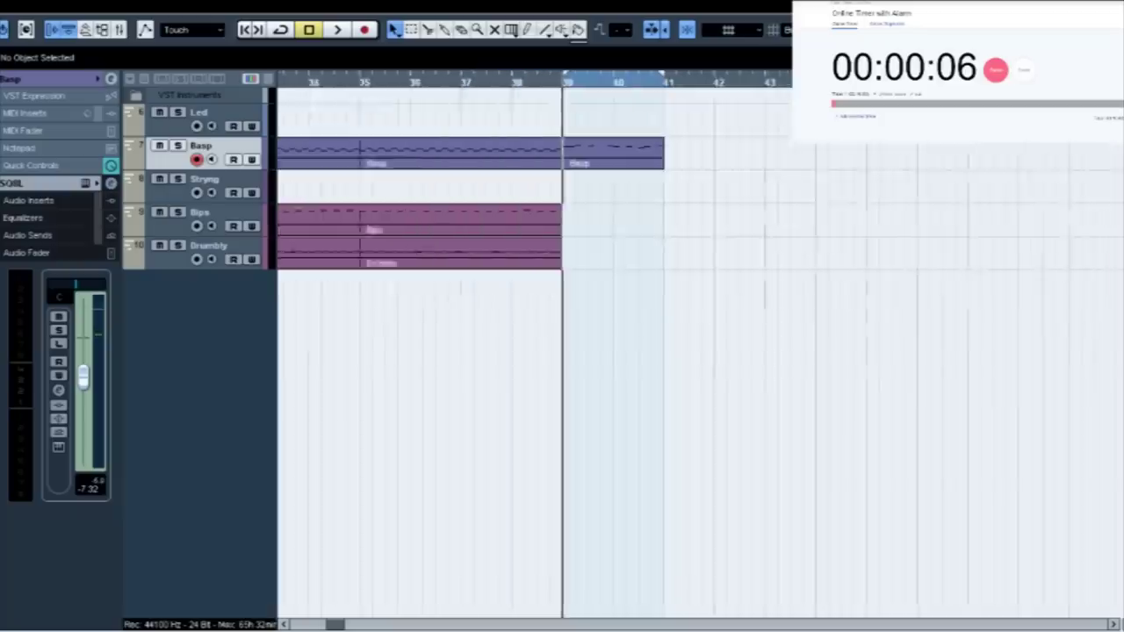
key("h")
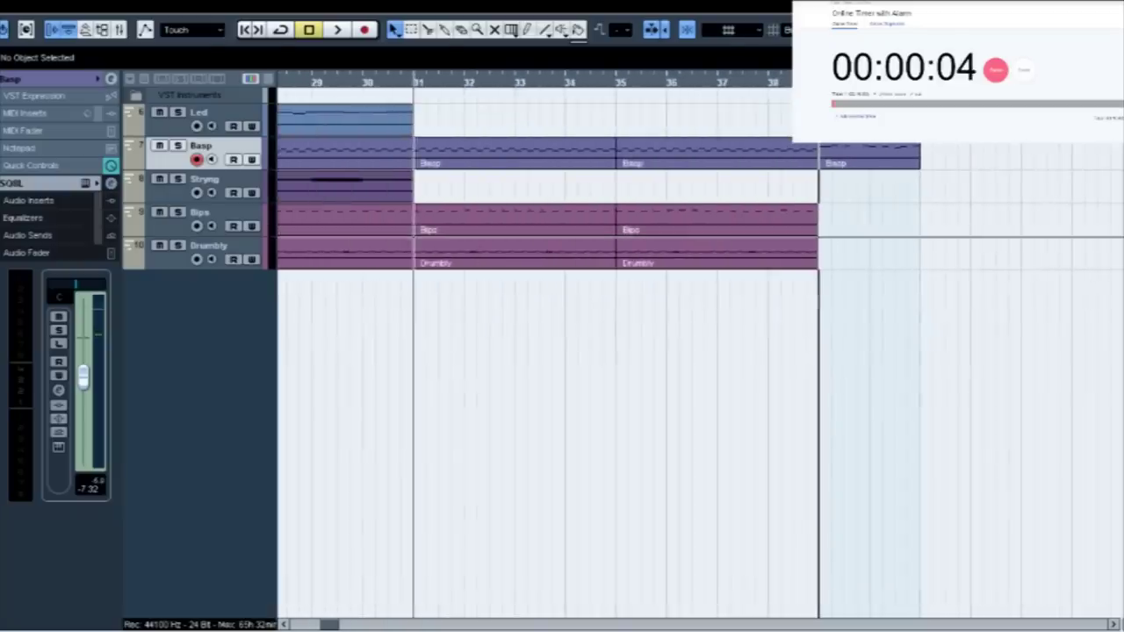
left_click(515, 220)
left_click(206, 179)
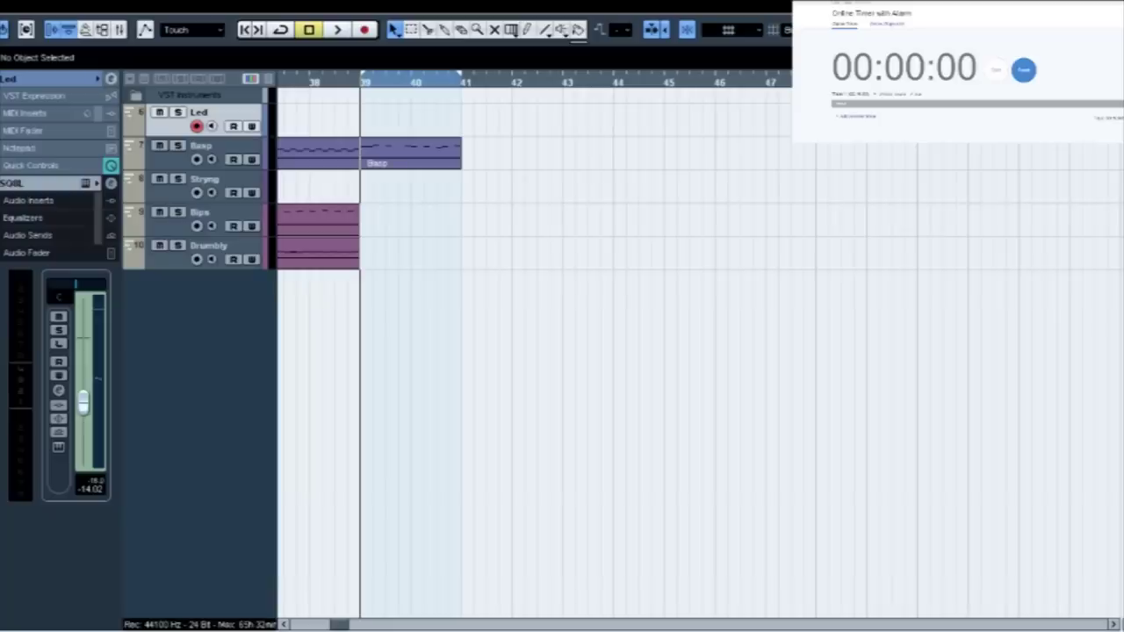
Look over the whole arrangement from bar 1 to the closing Basp part at bar 39.
key("space")
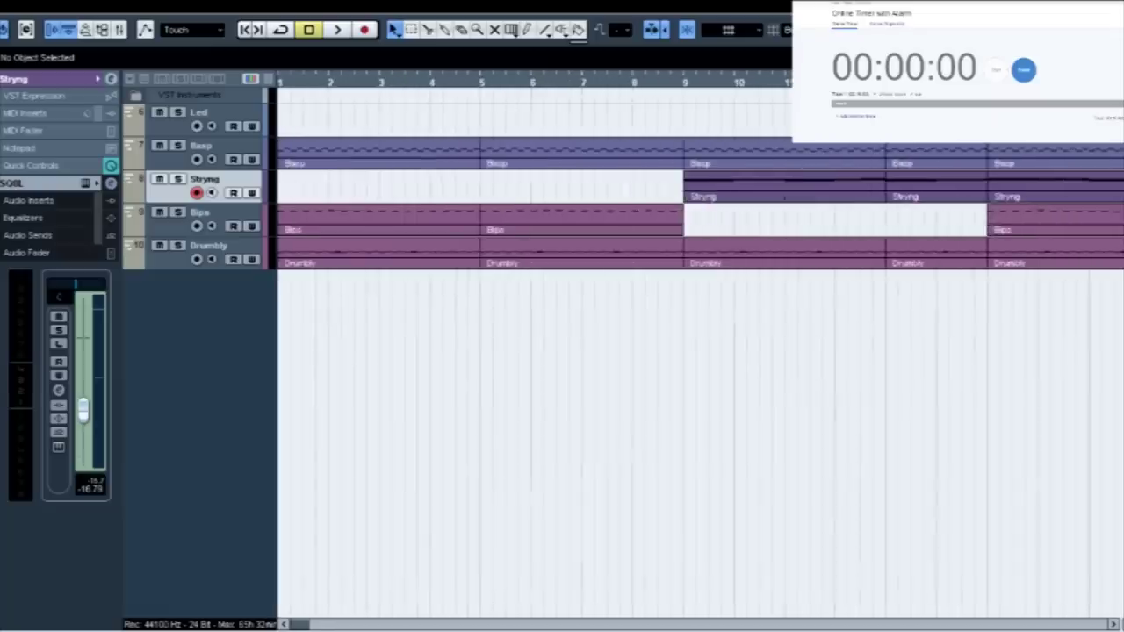
scroll(701, 351, "right", 17)
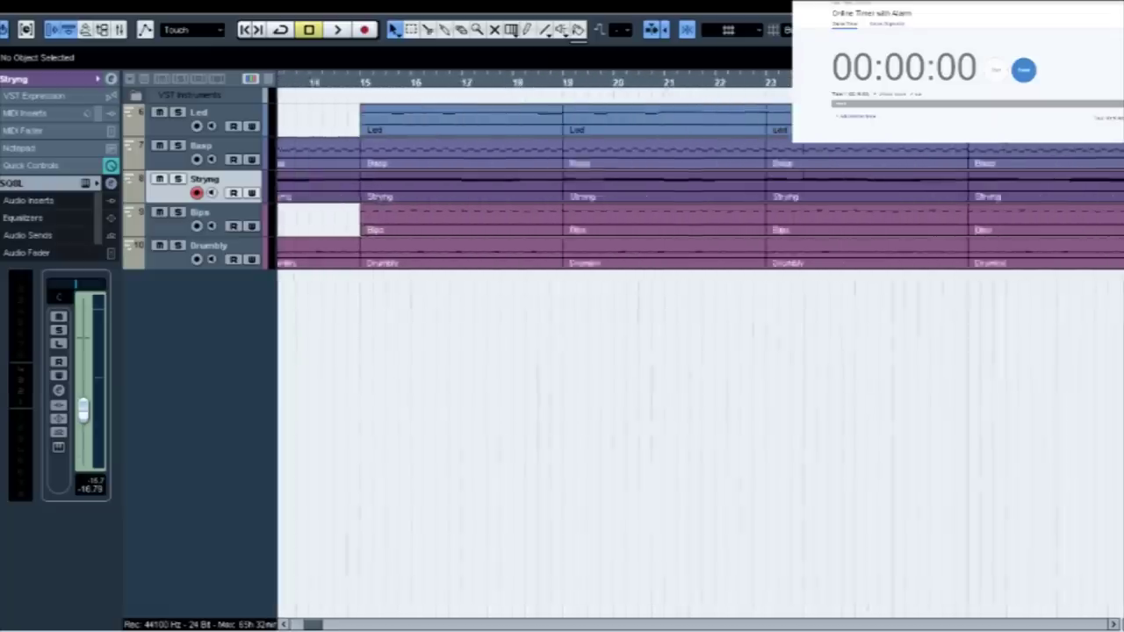
scroll(703, 175, "right", 2)
scroll(701, 352, "left", 15)
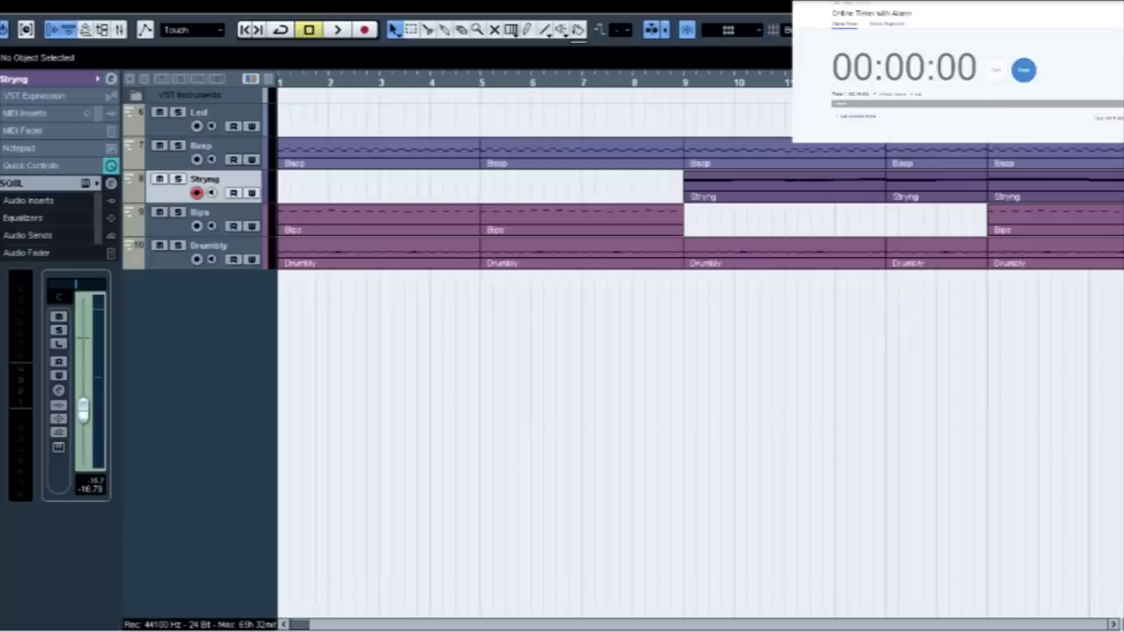
scroll(703, 176, "right", 20)
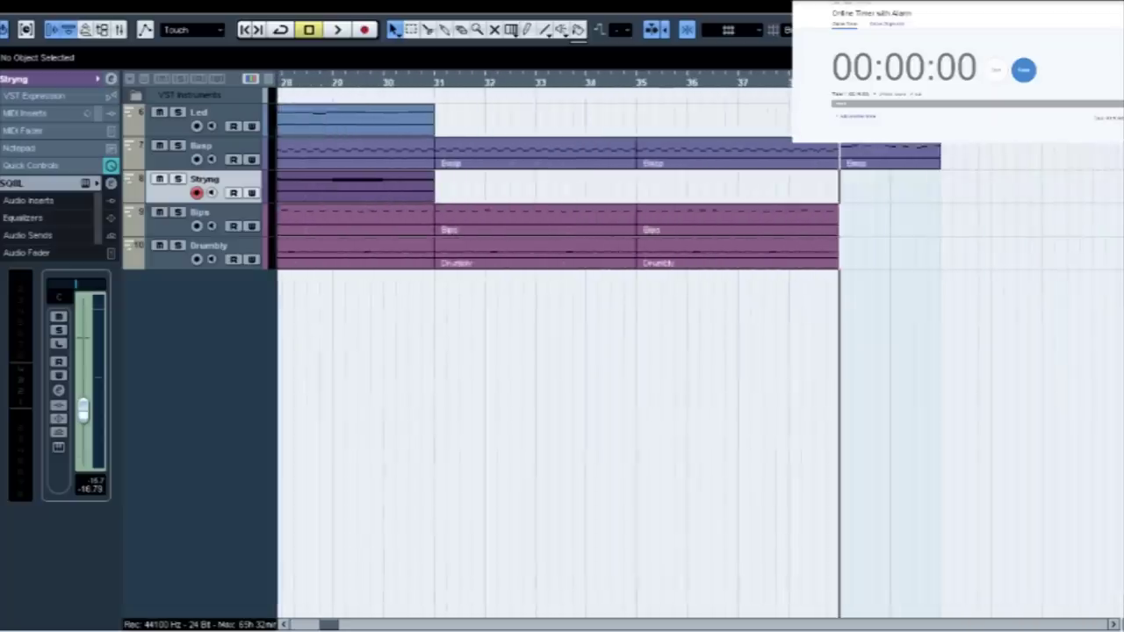
scroll(703, 176, "left", 20)
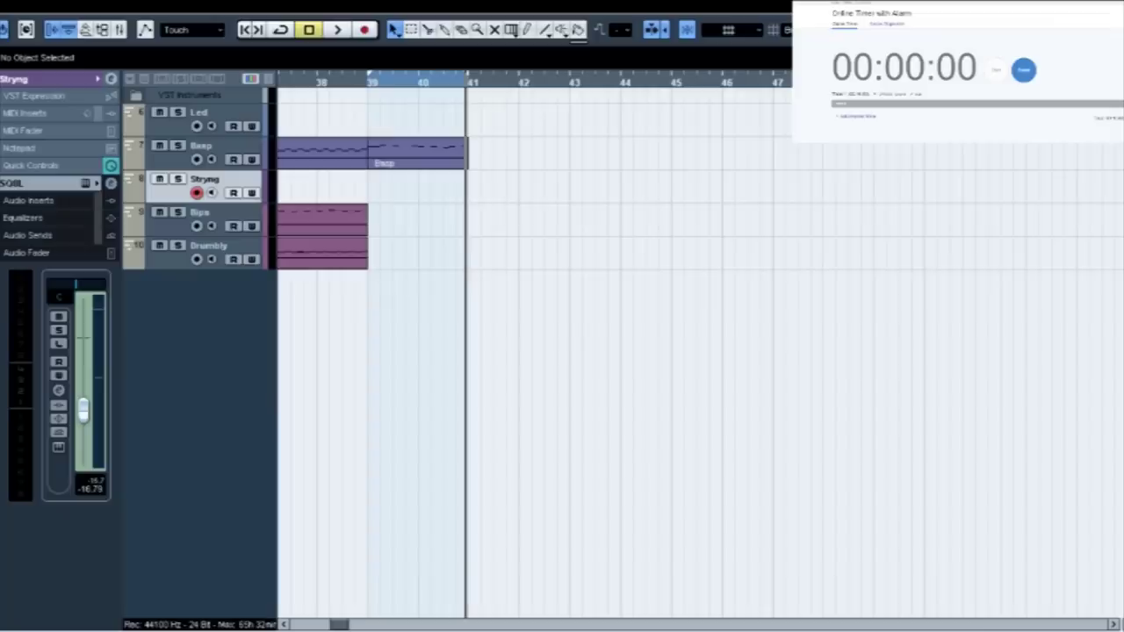
Play the finished arrangement from bar 1, select the Led track during playback, and stop after the closing Basp part.
key("KP_Decimal")
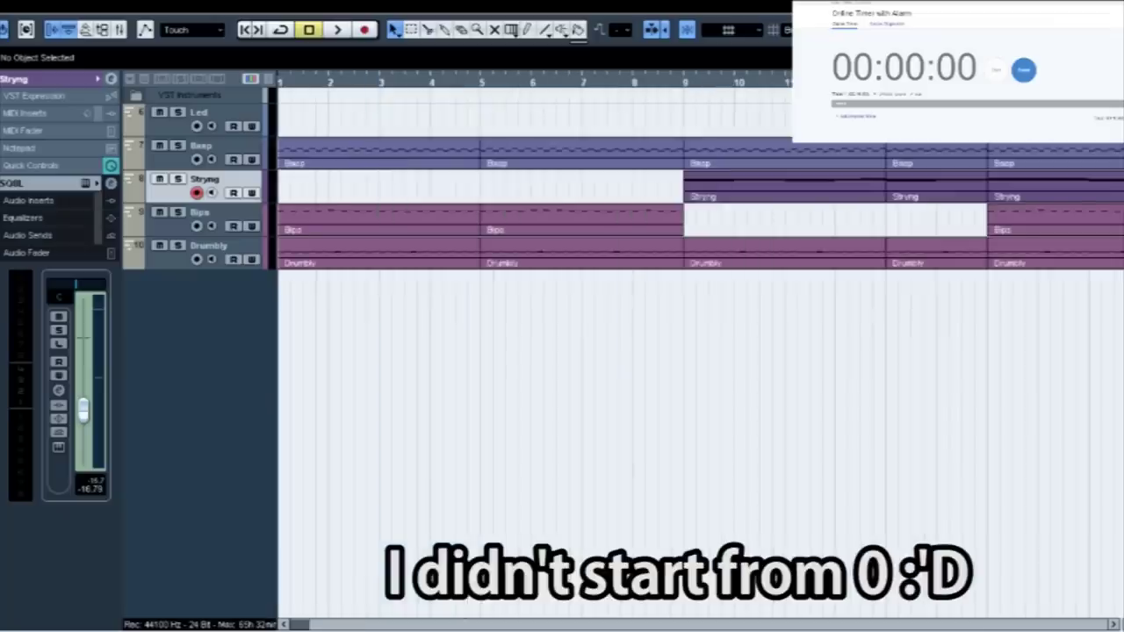
key("space")
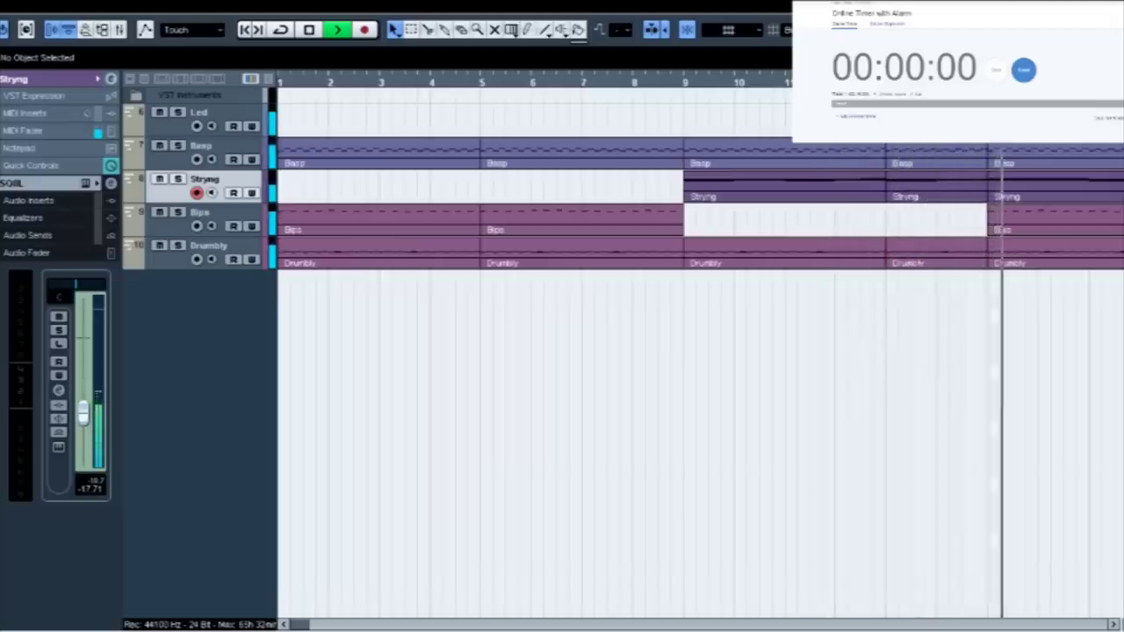
left_click(220, 114)
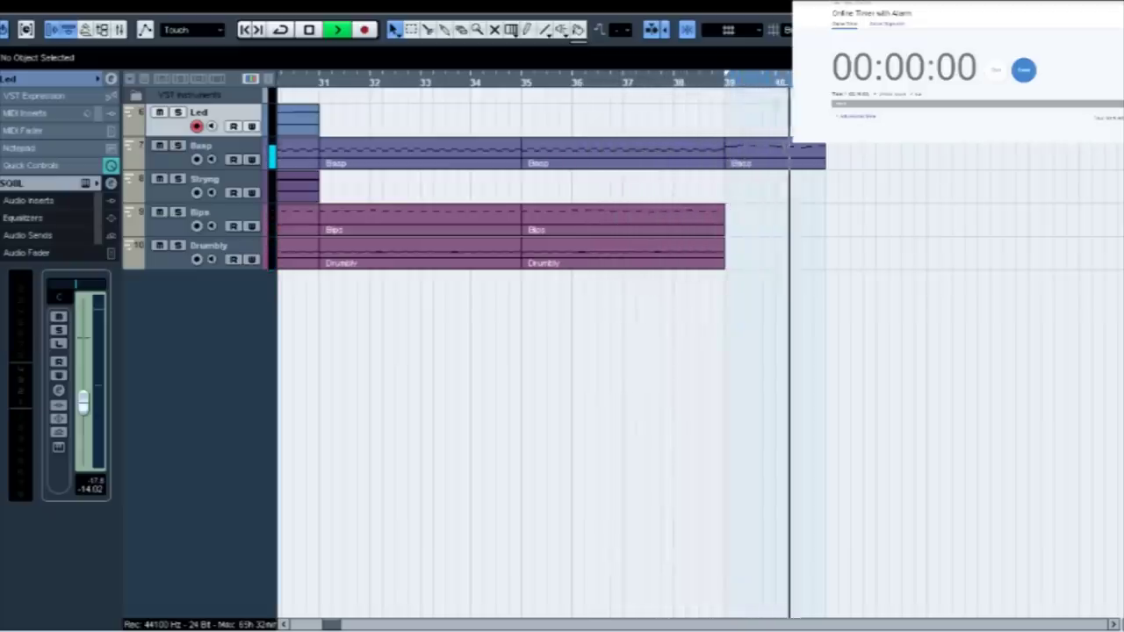
key("space")
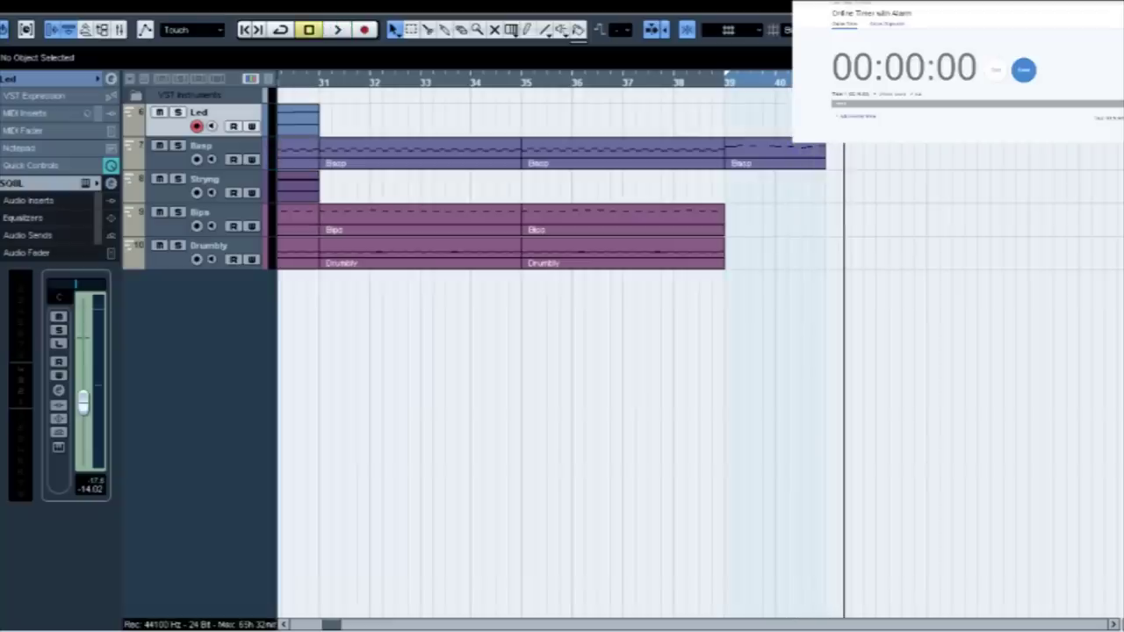